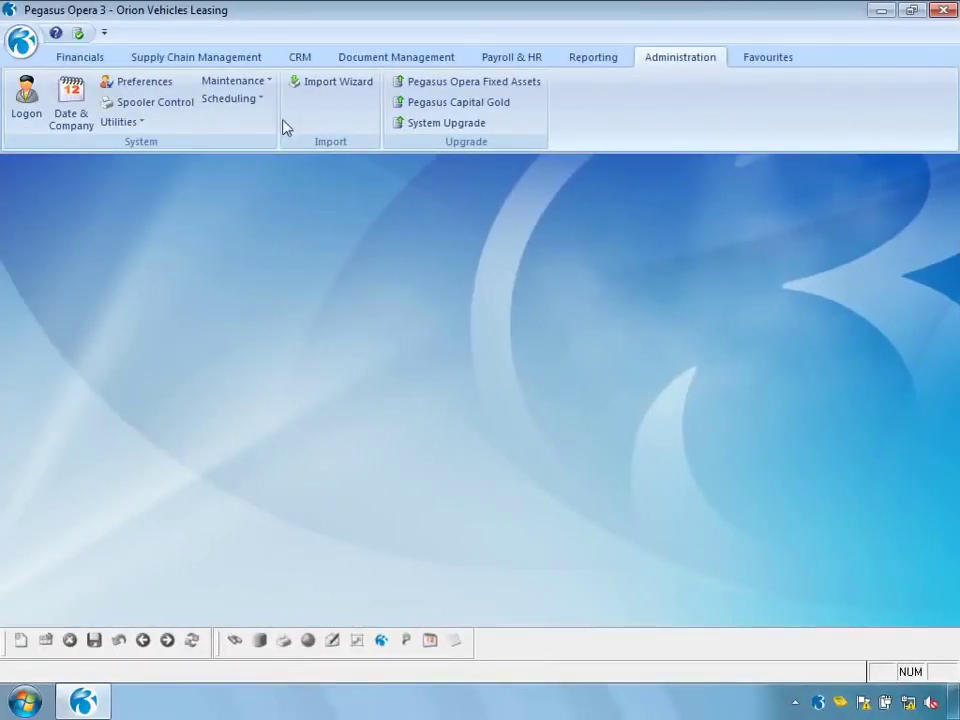
Expand the Scheduling drop-down to list Messaging, Shutdown and Task Scheduler
click(252, 99)
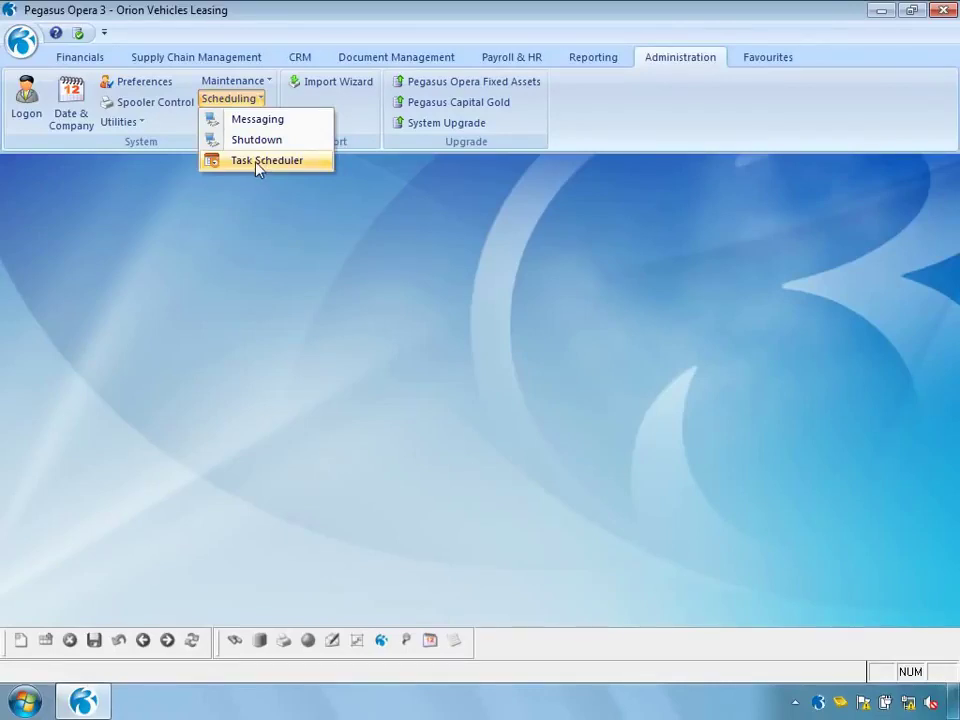
Create a new scheduled task in Task Scheduler with task type System - Backup Databases
click(257, 166)
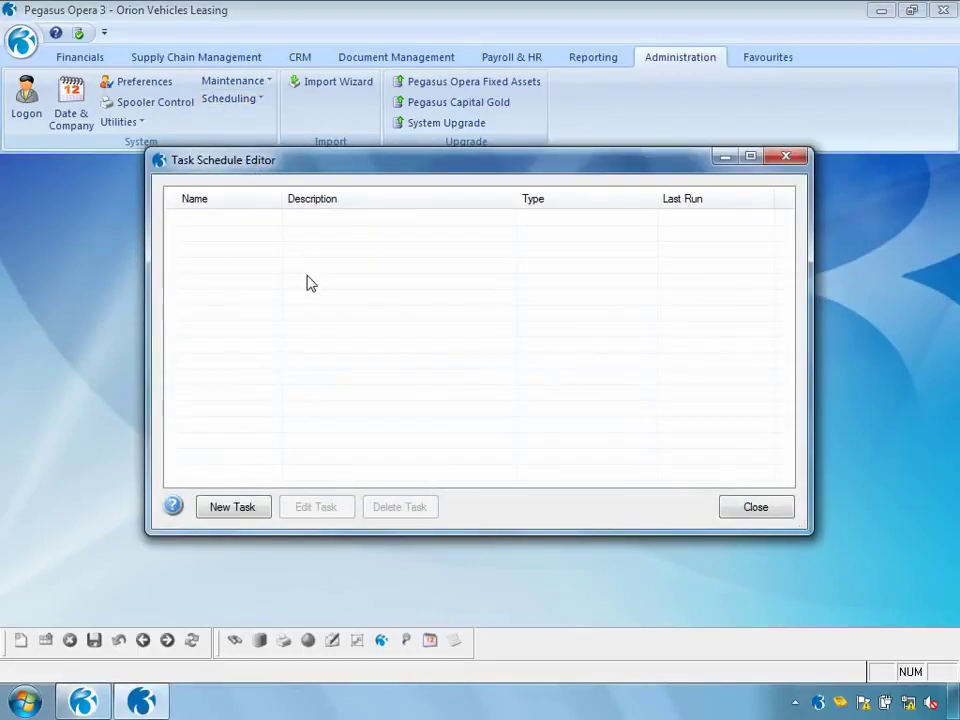
click(232, 507)
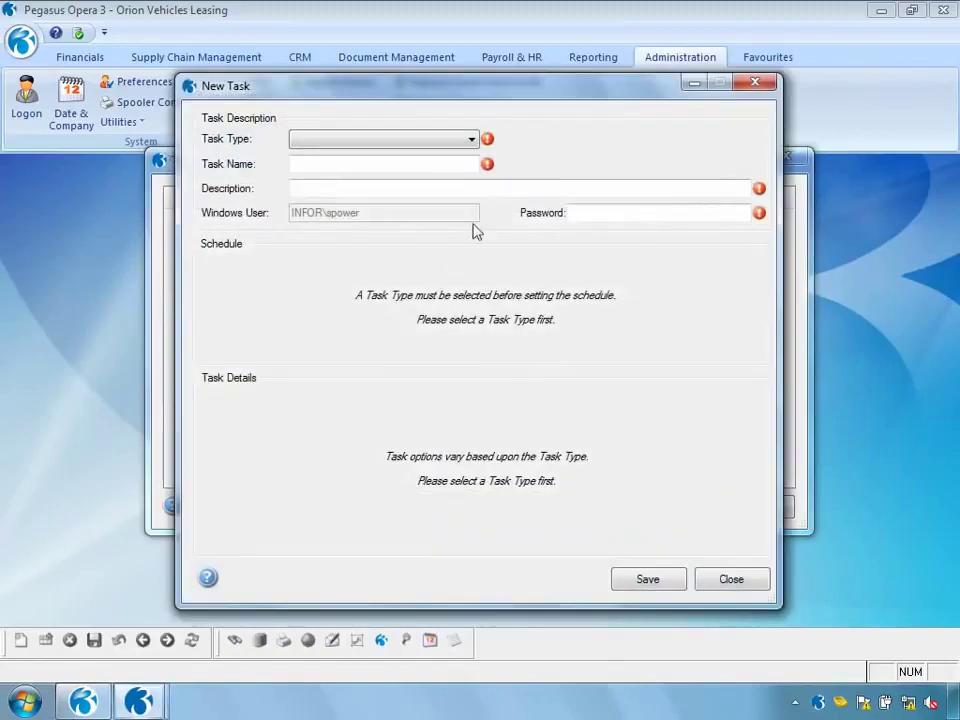
click(472, 141)
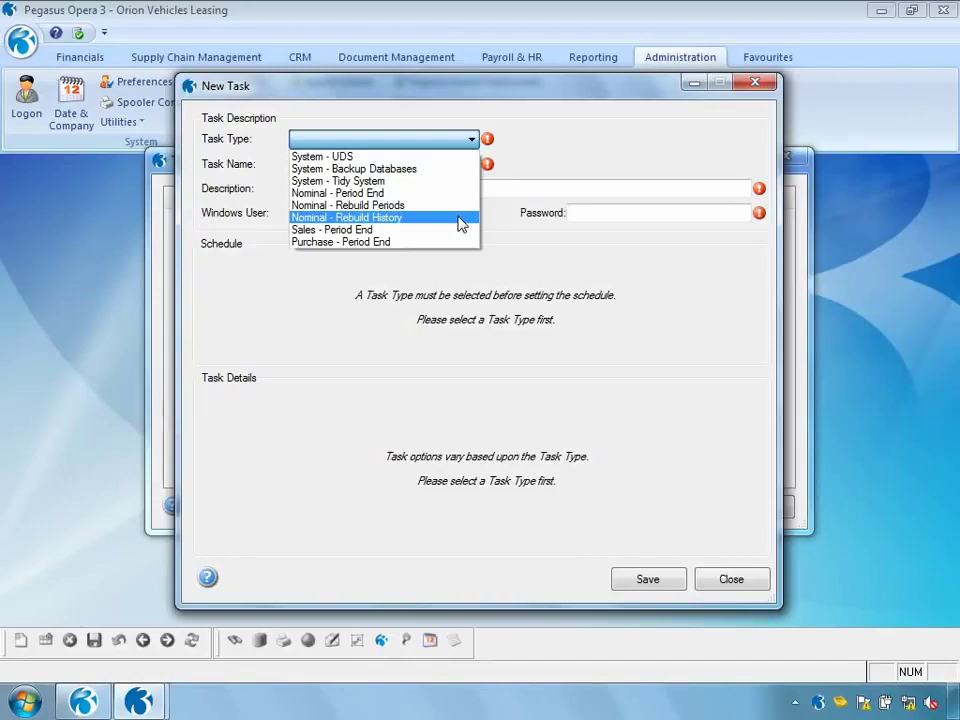
click(410, 170)
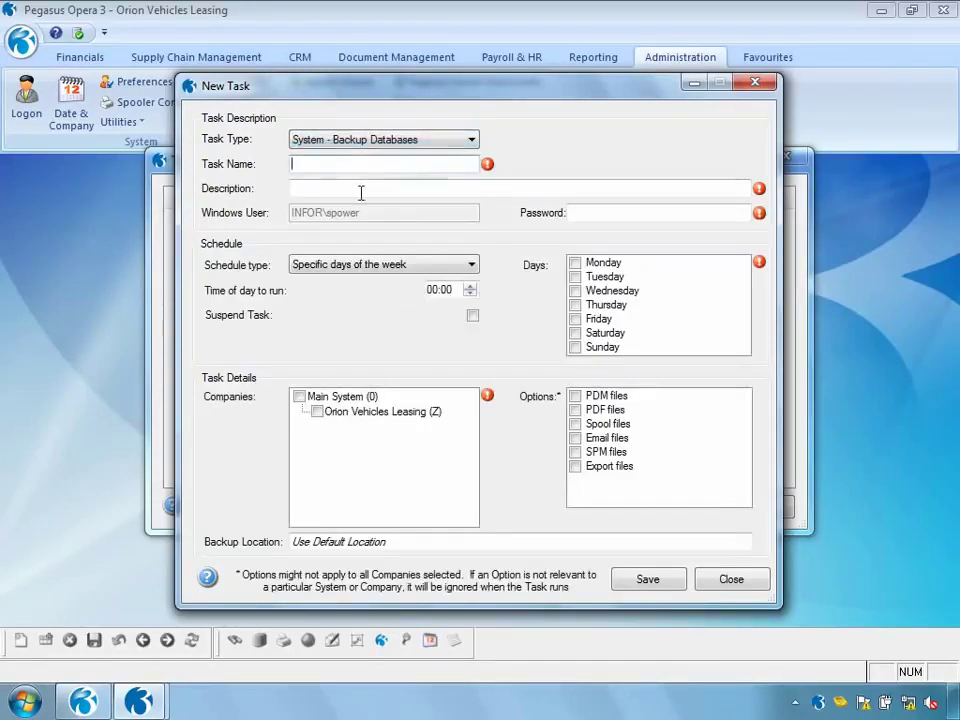
Name the task DailyBackup with description 'Nightly Backup of Opera 3'
text(DailyBackup)
click(325, 188)
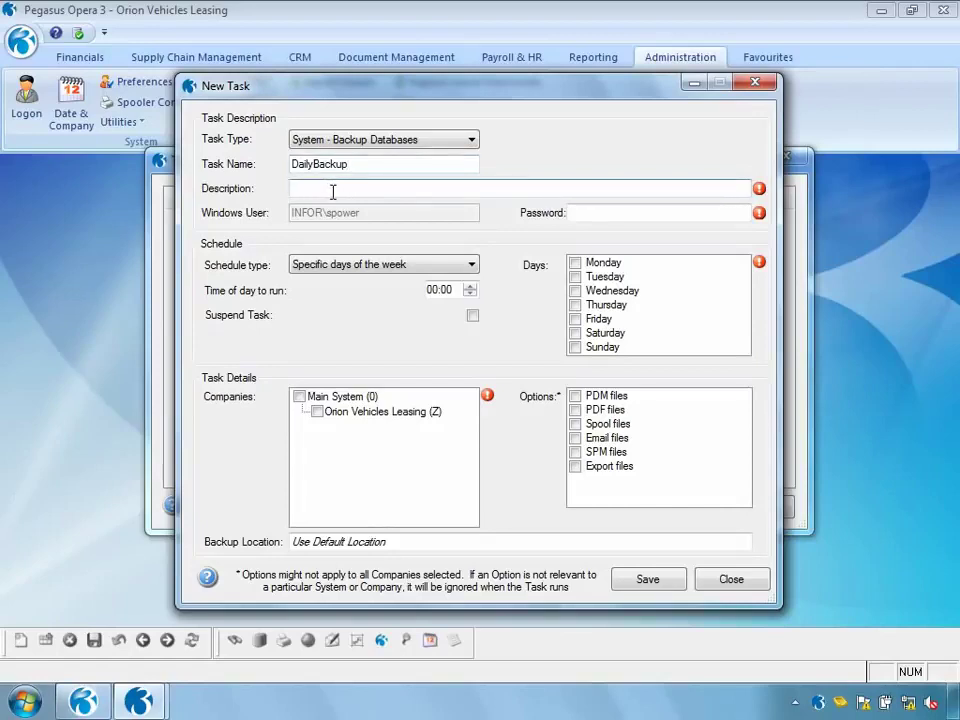
text(Nightly Backup of Opera 3)
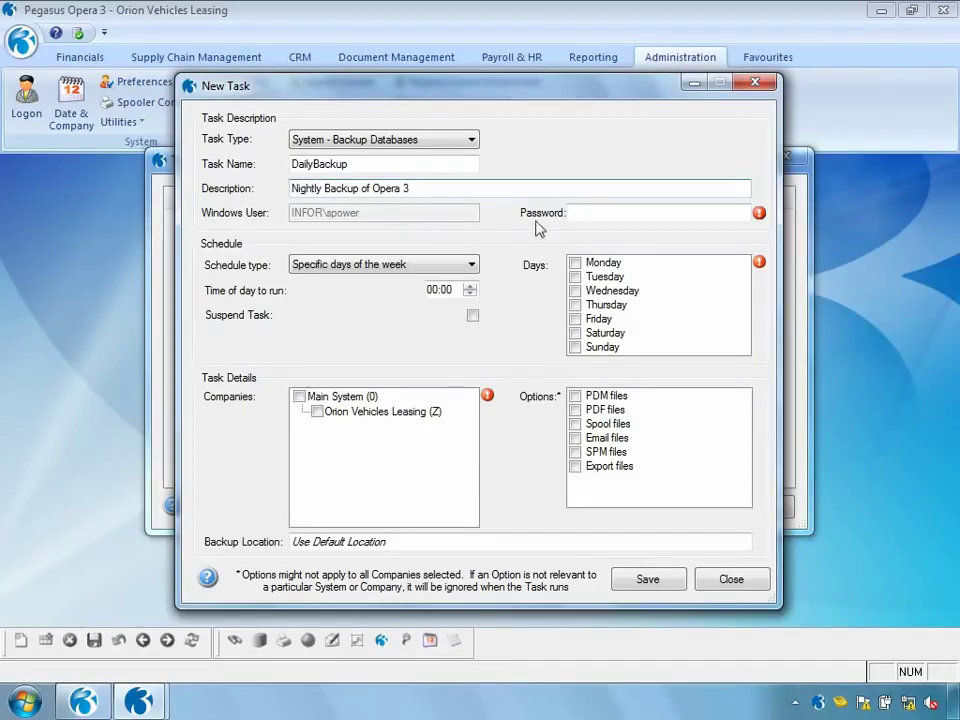
Enter the Windows account password and set the run time to 22:00
click(579, 214)
text(password1234)
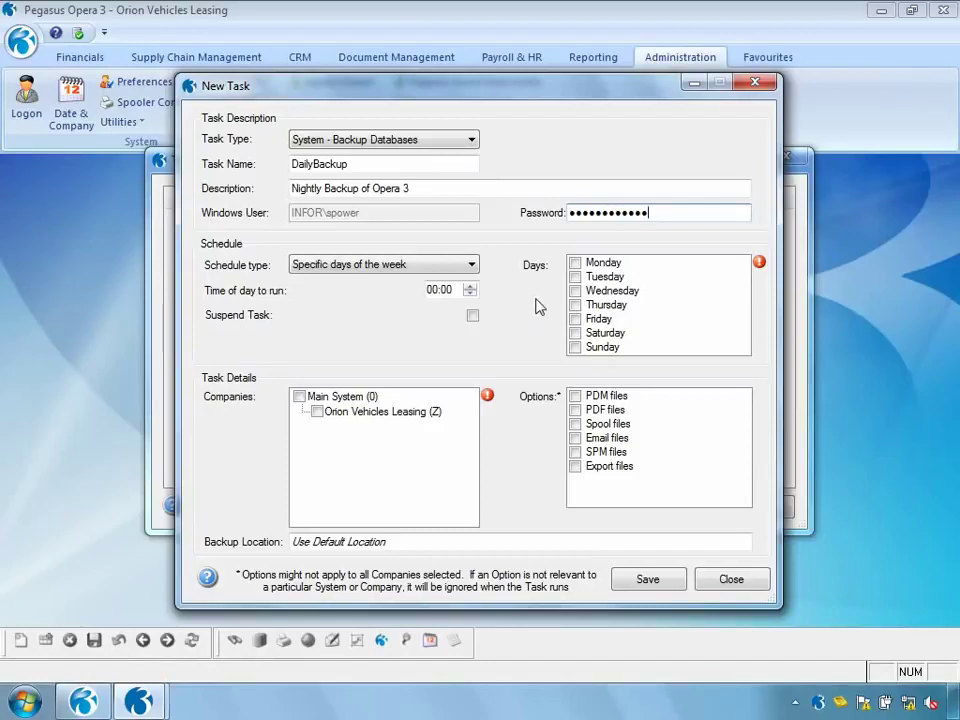
click(438, 293)
text(22)
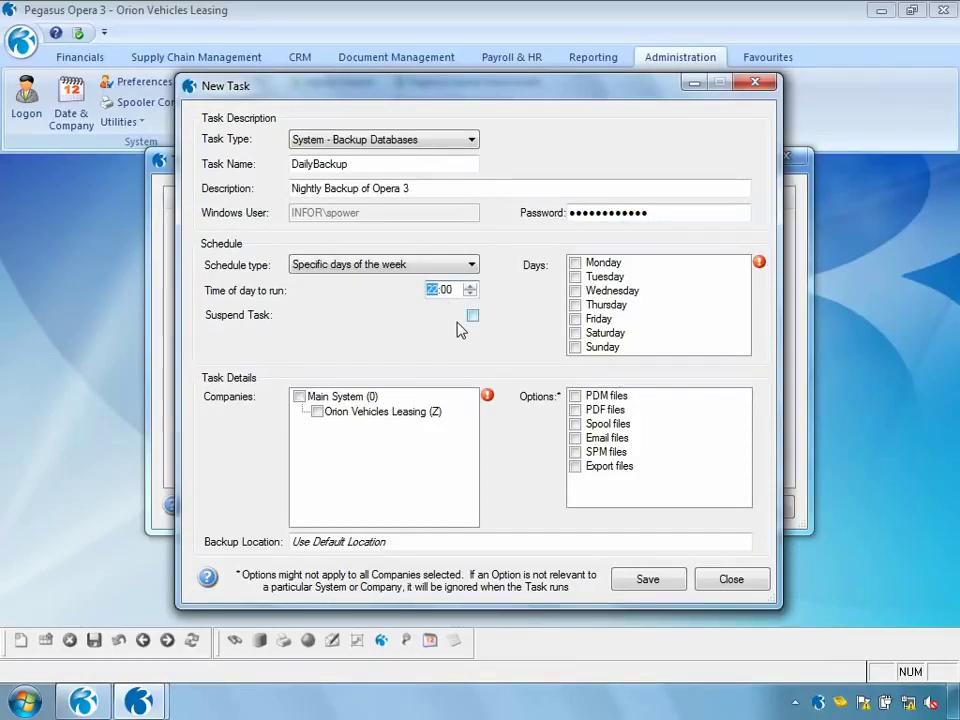
Schedule the backup for Monday through Friday and include Orion Vehicles Leasing
click(575, 264)
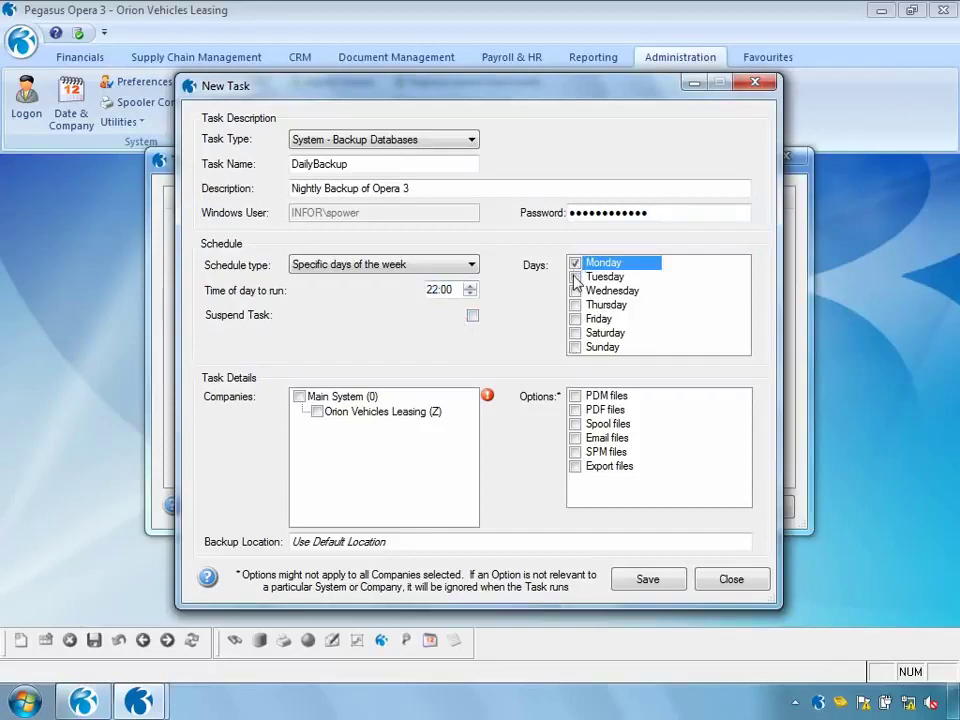
click(575, 277)
click(575, 291)
click(575, 305)
click(575, 319)
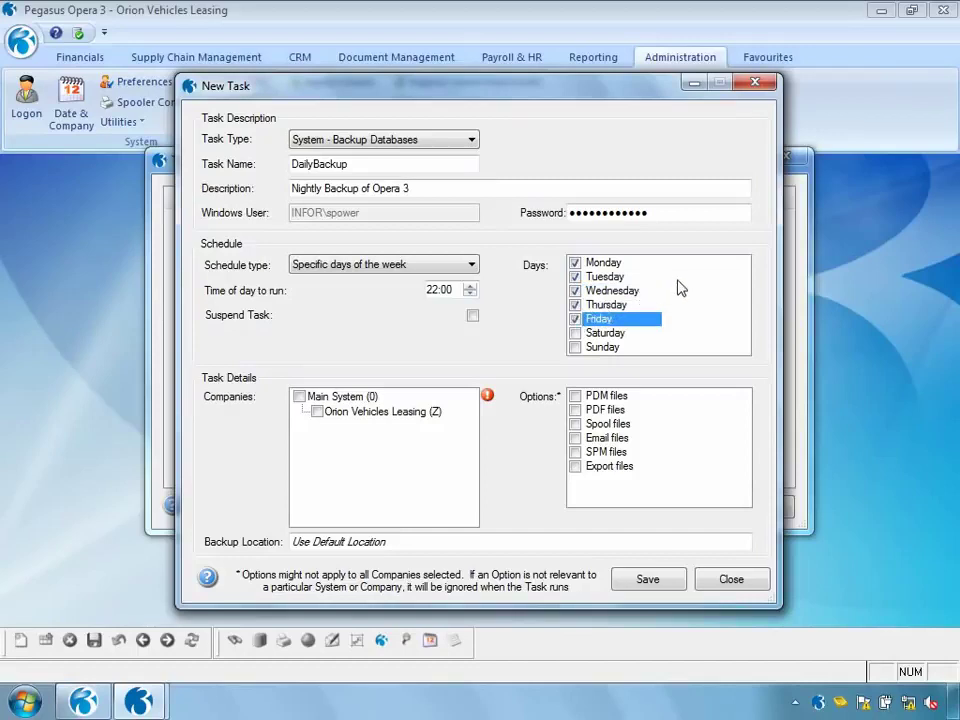
click(317, 412)
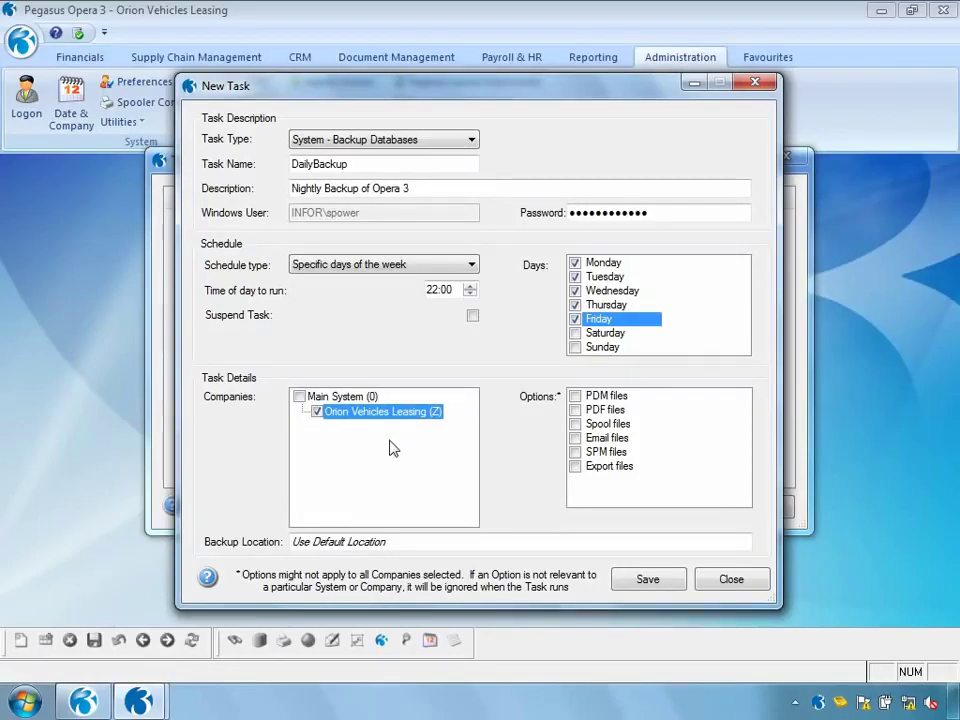
Include PDM, PDF, Spool, Email, SPM and Export files, then save the task
click(575, 396)
click(575, 410)
click(575, 424)
click(575, 438)
click(575, 452)
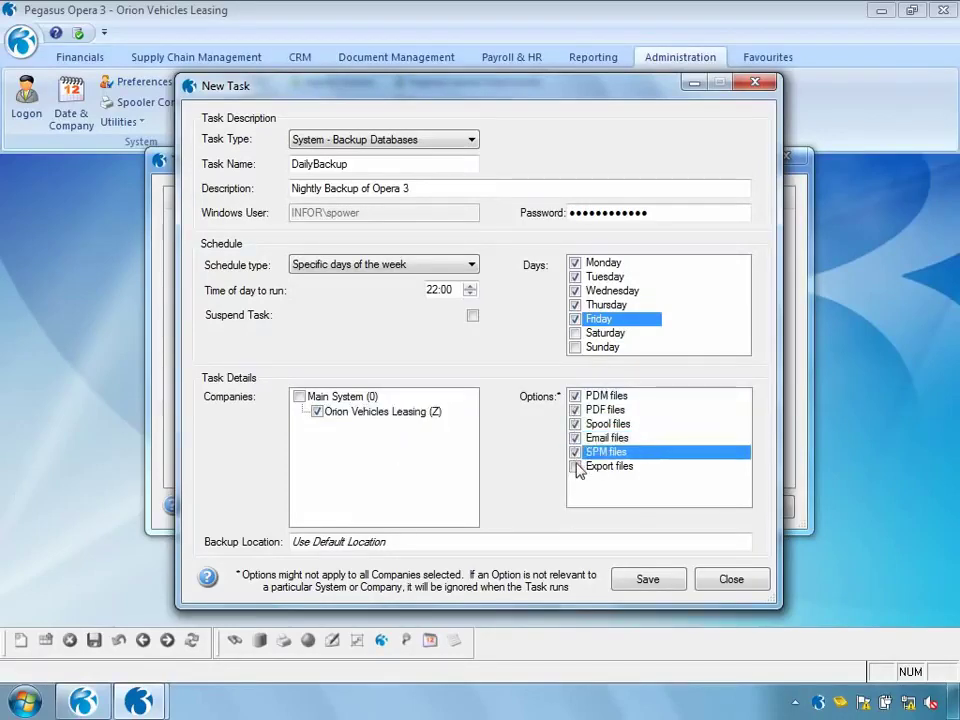
click(575, 466)
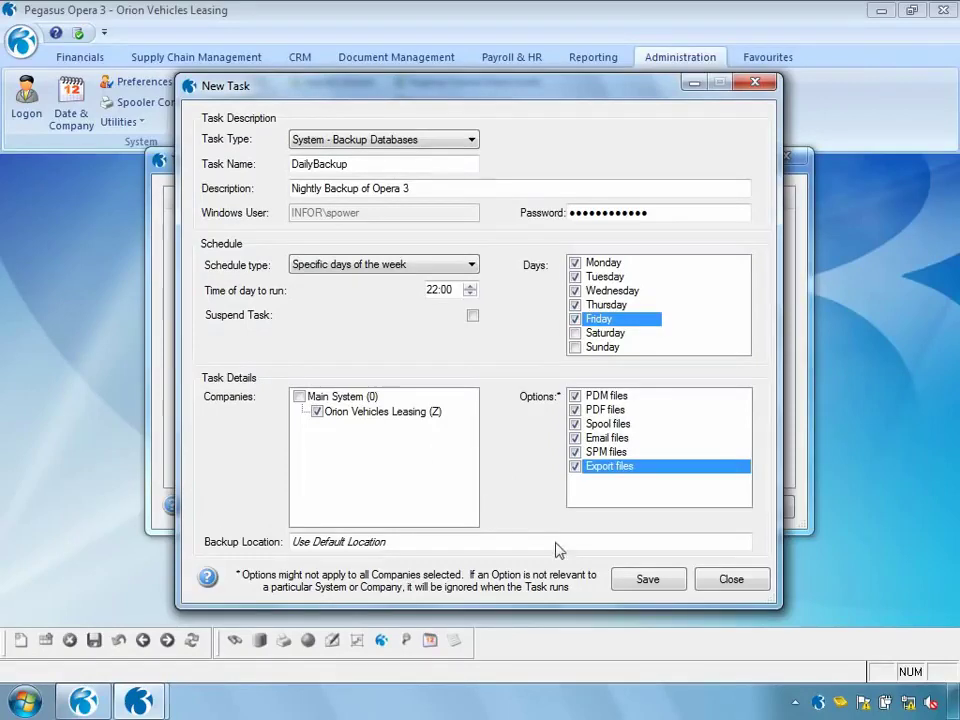
click(658, 584)
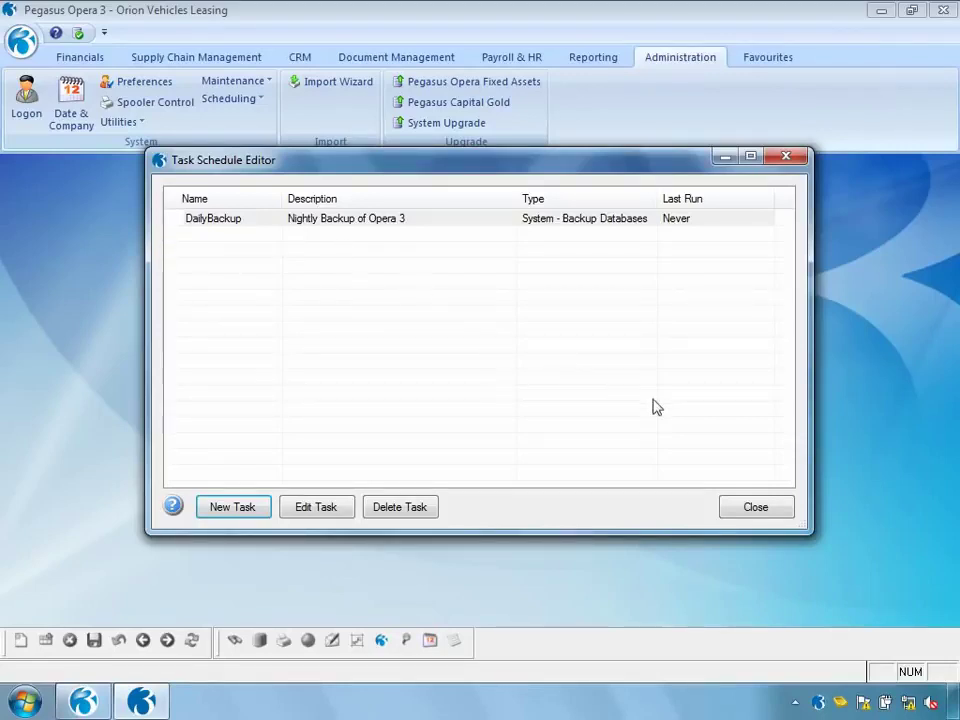
Close the Task Schedule Editor, keeping DailyBackup scheduled
click(771, 515)
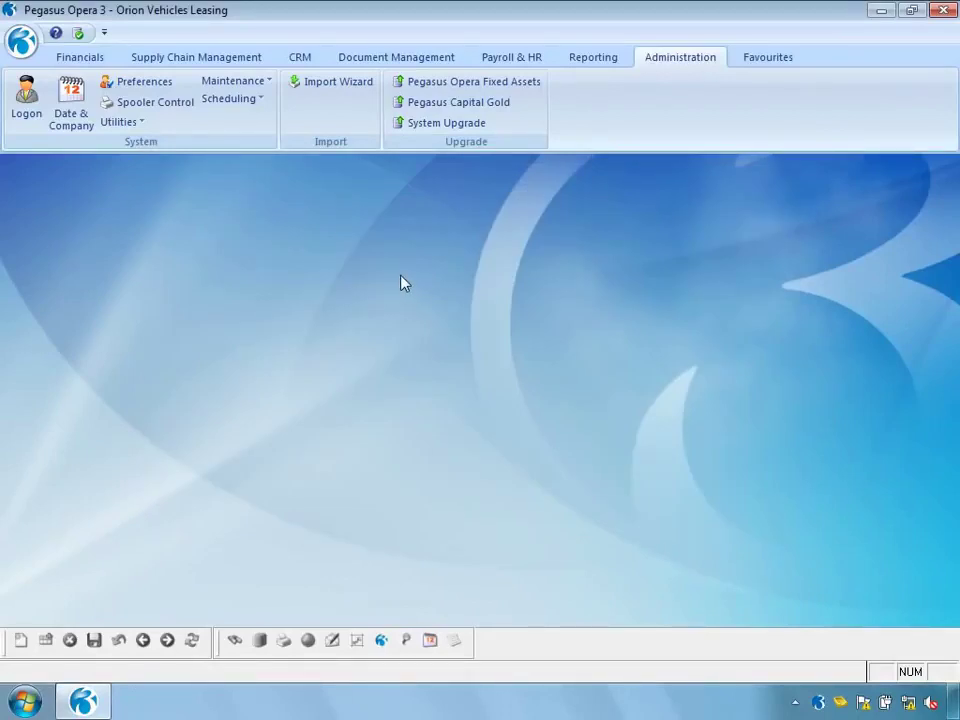
Create a new broadcast message titled 'Stock take this weekend' starting 26/07/2011
click(258, 100)
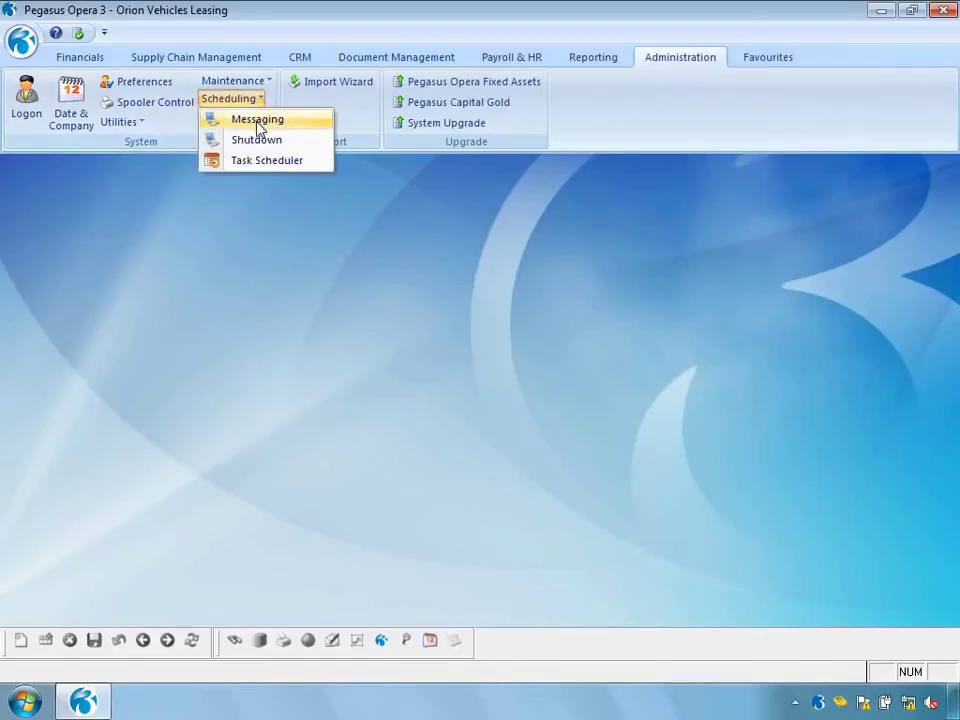
click(258, 122)
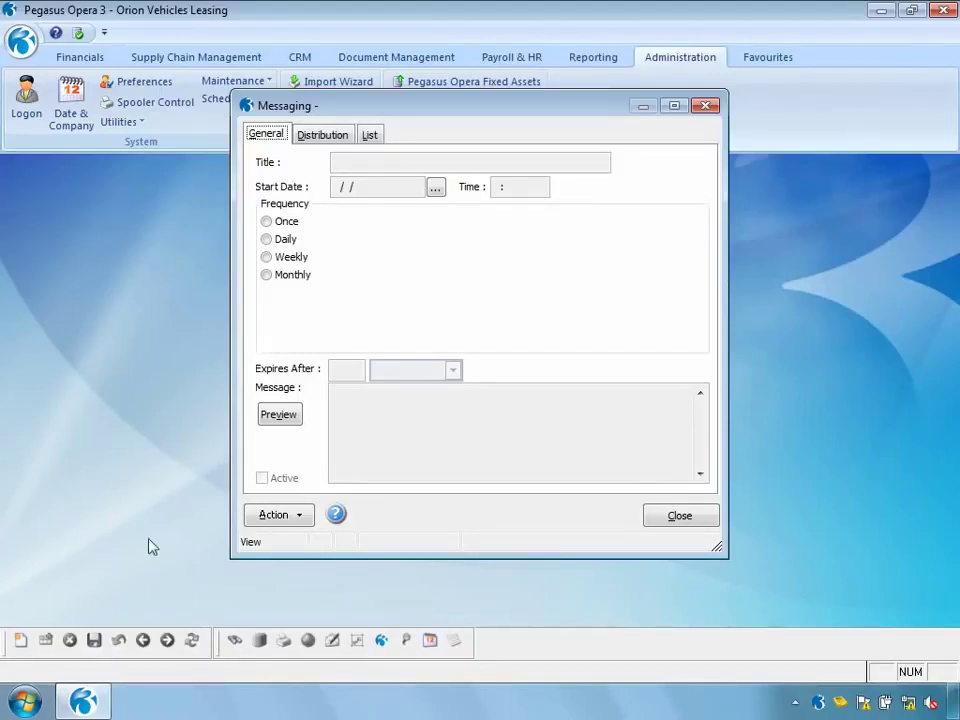
click(19, 641)
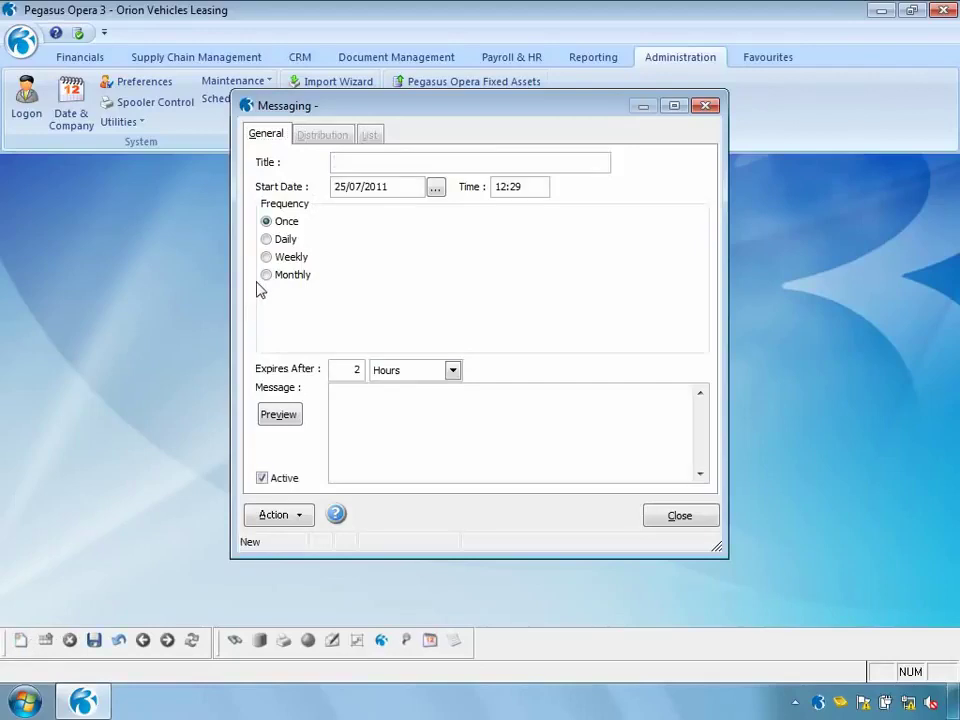
text(Stock take )
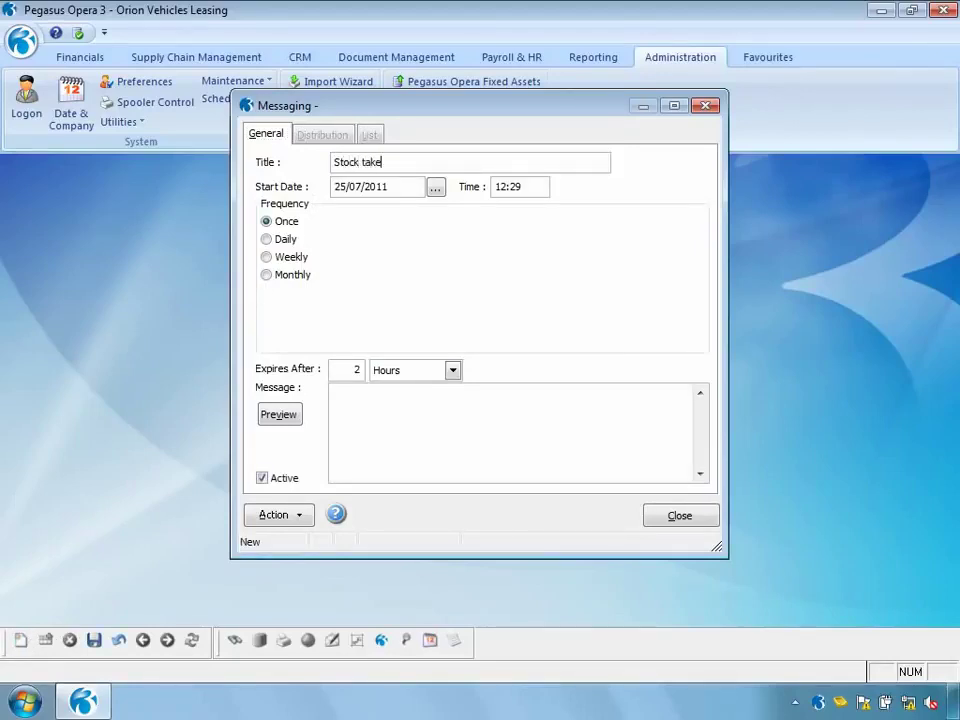
text(this weekend)
click(435, 189)
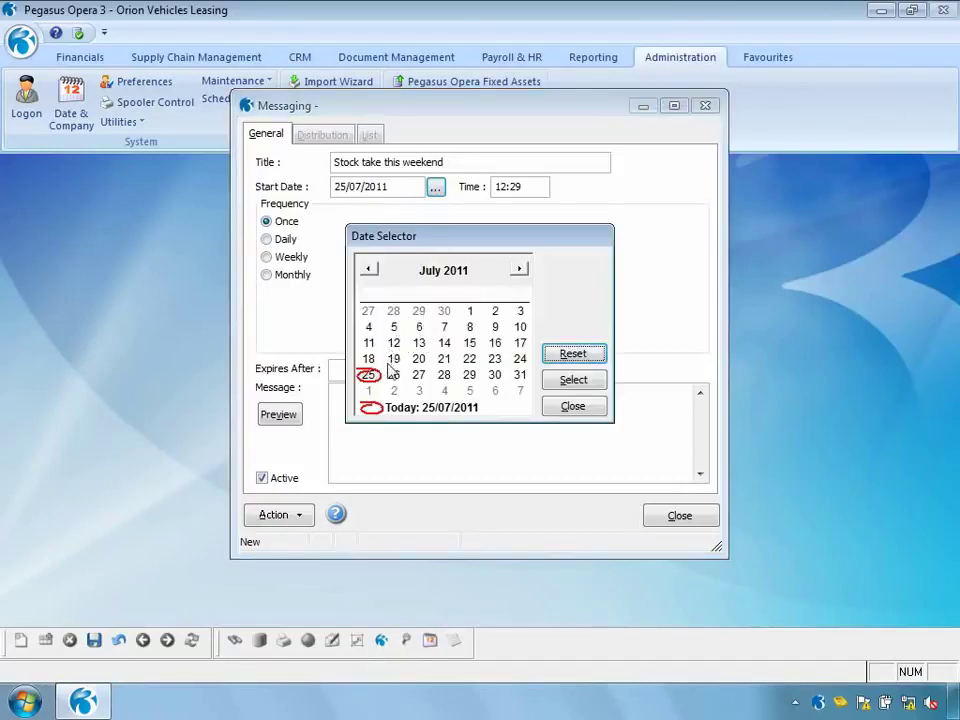
click(394, 378)
double_click(394, 378)
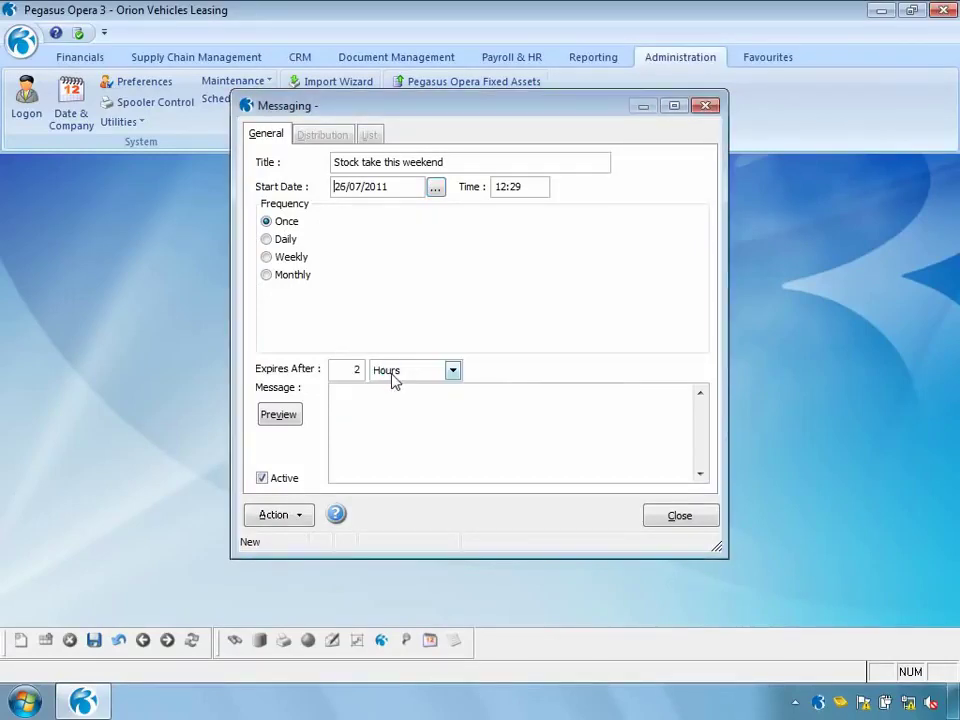
Set the message start time to 09:00 and repeat it daily every 4 days
double_click(518, 190)
text(0900)
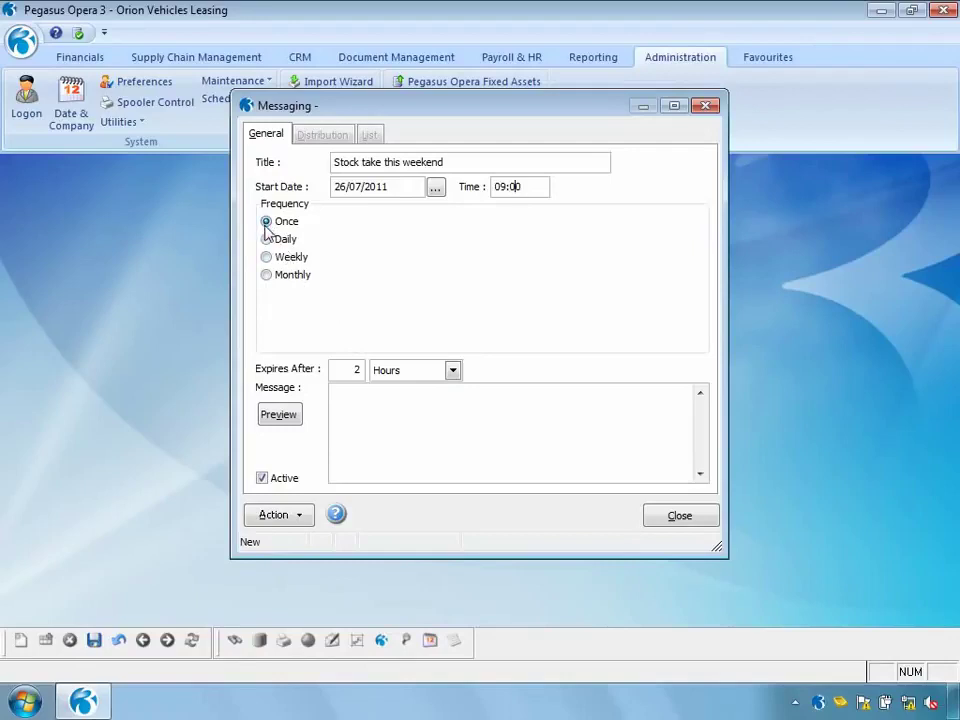
click(267, 240)
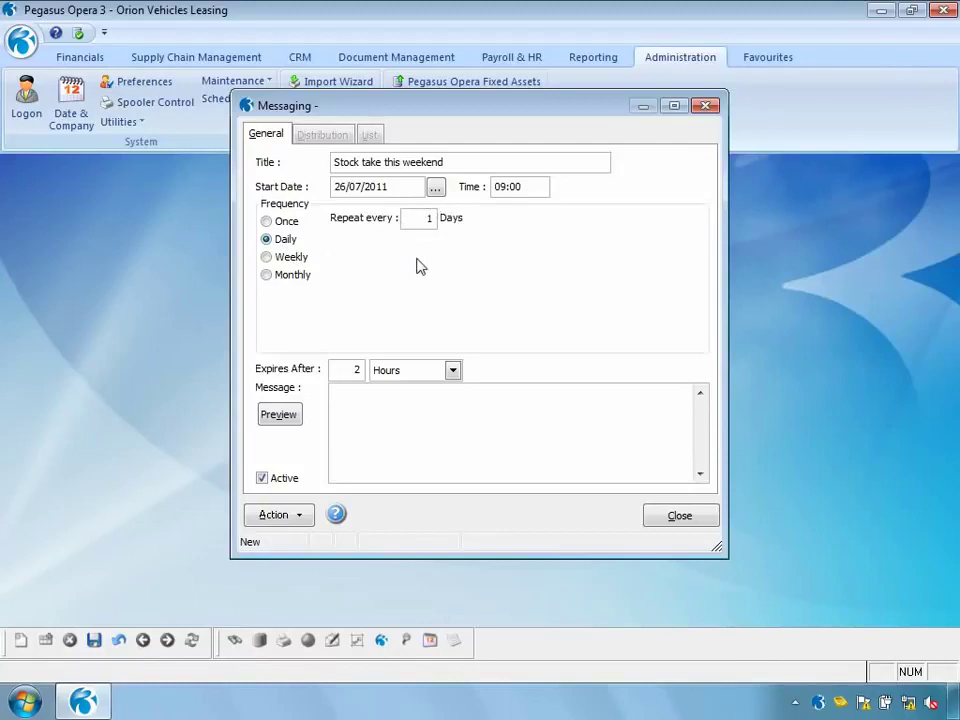
double_click(427, 218)
text(4)
Try a weekly repeat on Monday through Friday
click(266, 257)
click(380, 268)
click(433, 272)
click(452, 268)
click(491, 268)
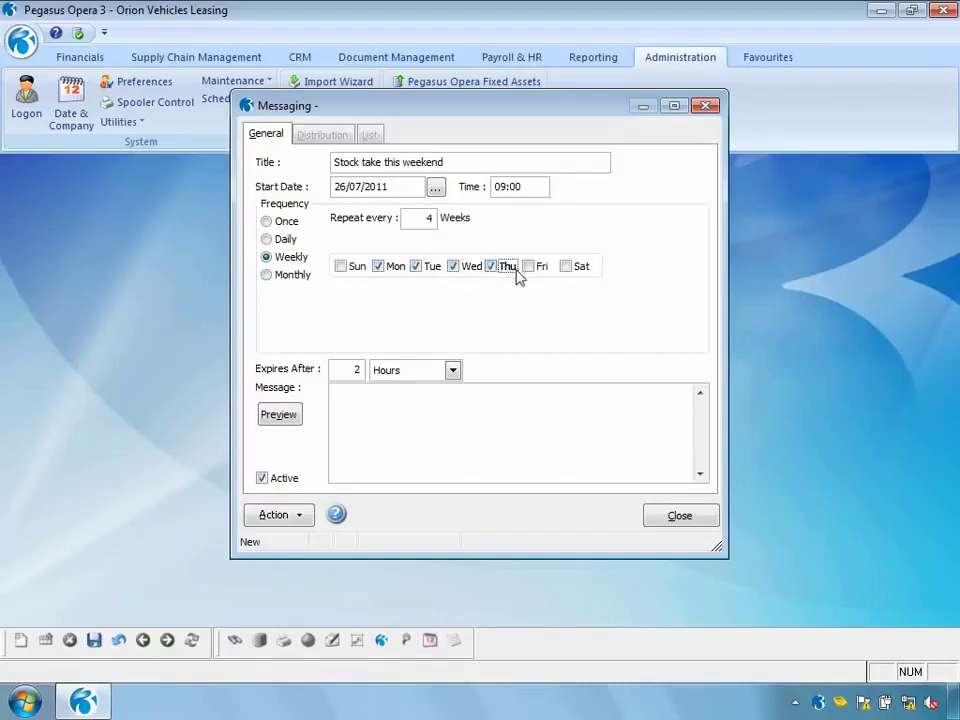
click(529, 270)
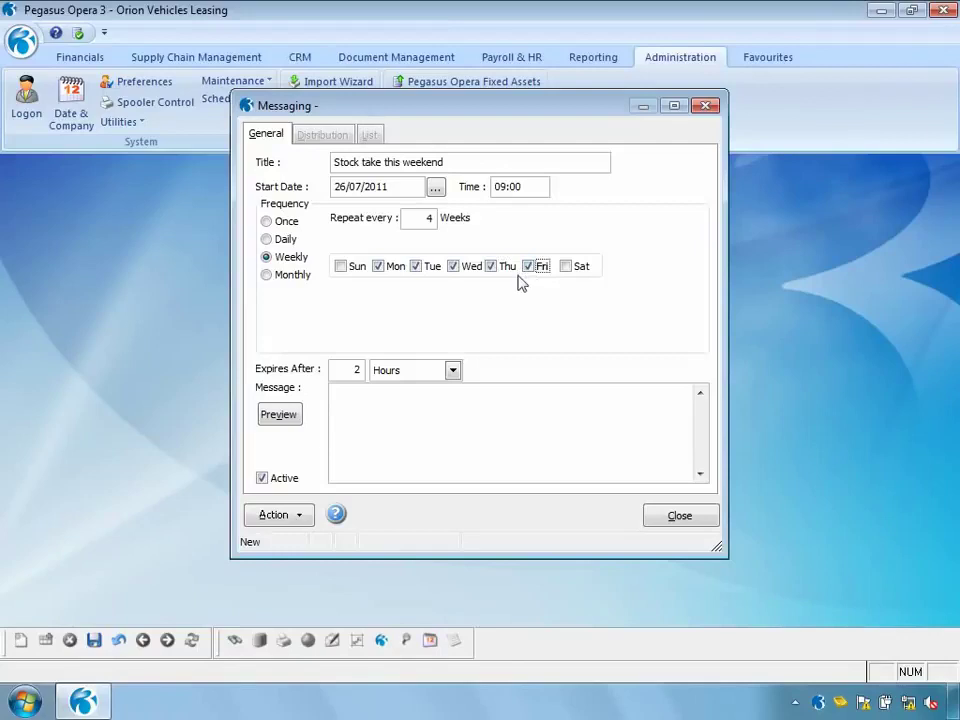
Try monthly repeats on the 1st–3rd and fourth-week weekdays, then settle back on Daily
click(267, 276)
click(345, 270)
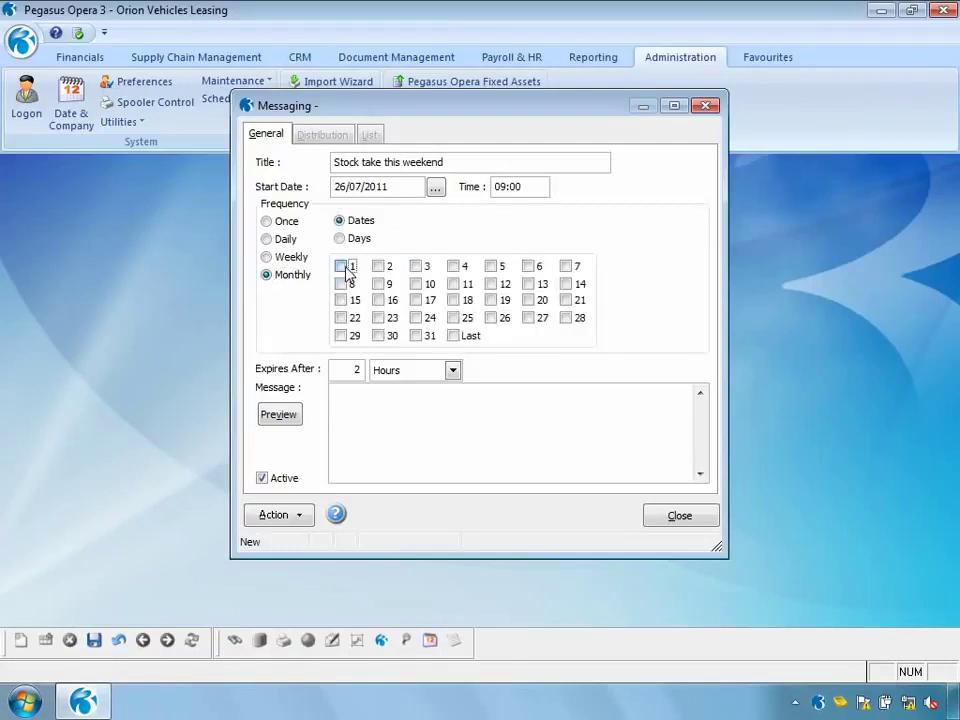
click(379, 268)
click(416, 267)
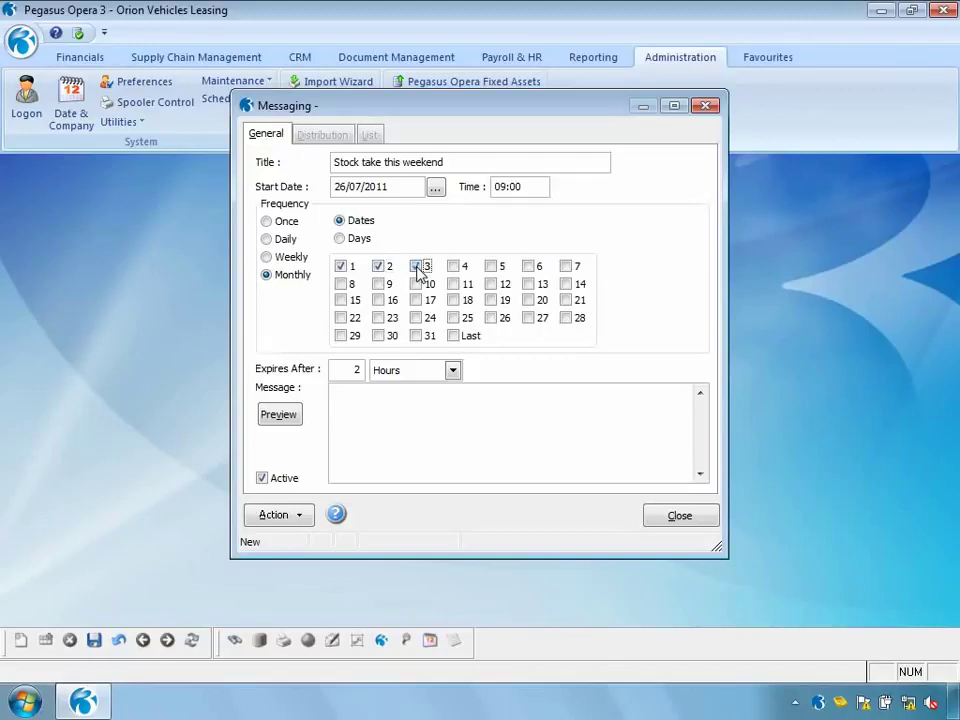
click(340, 241)
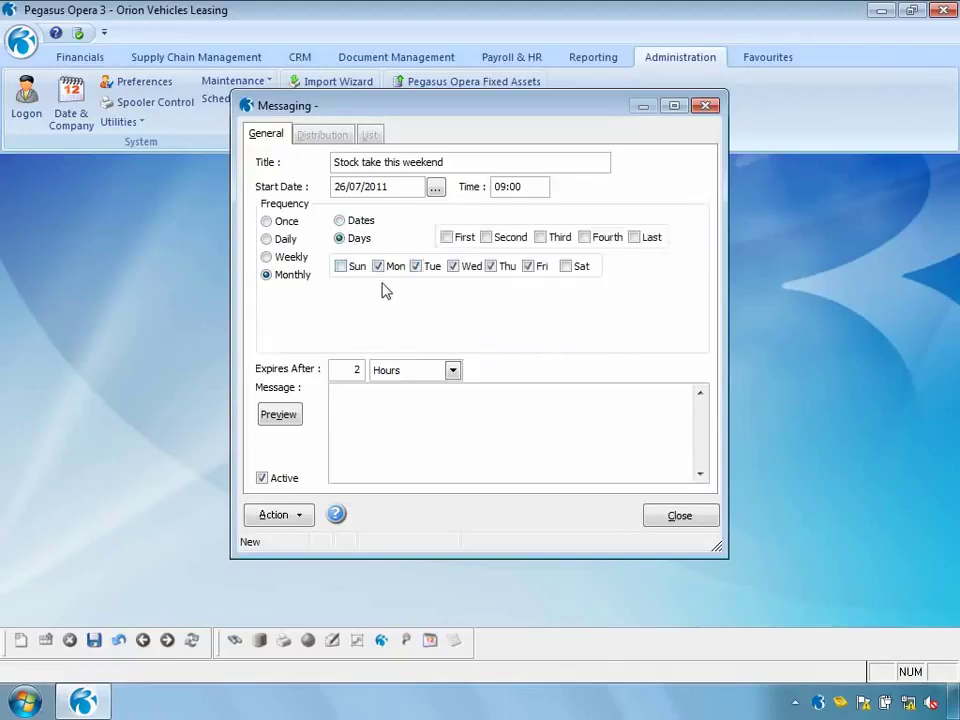
click(585, 238)
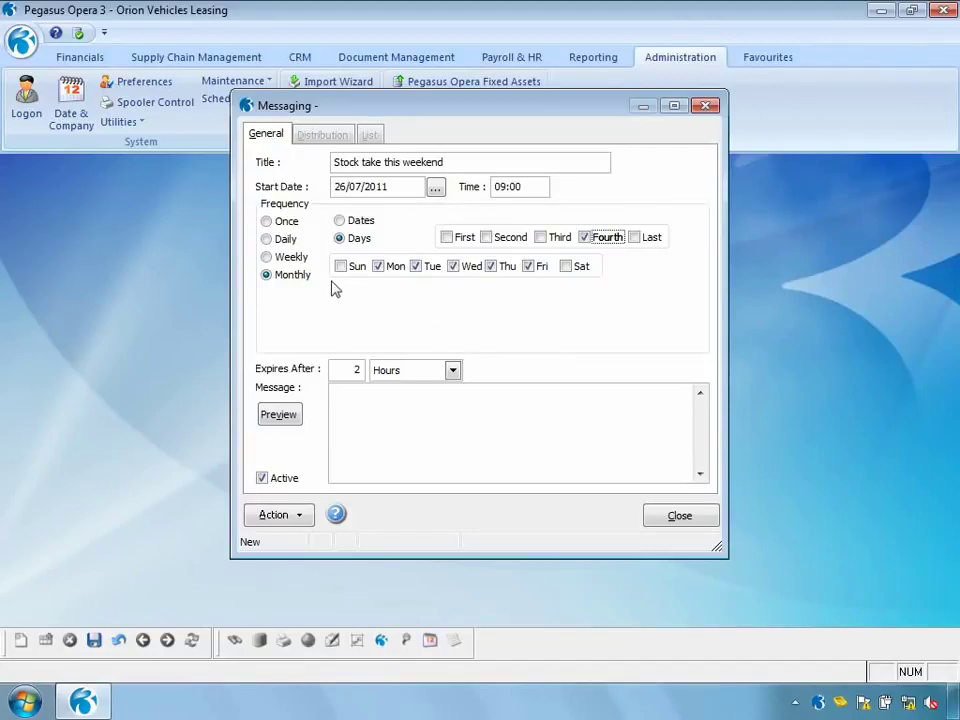
click(266, 221)
click(266, 240)
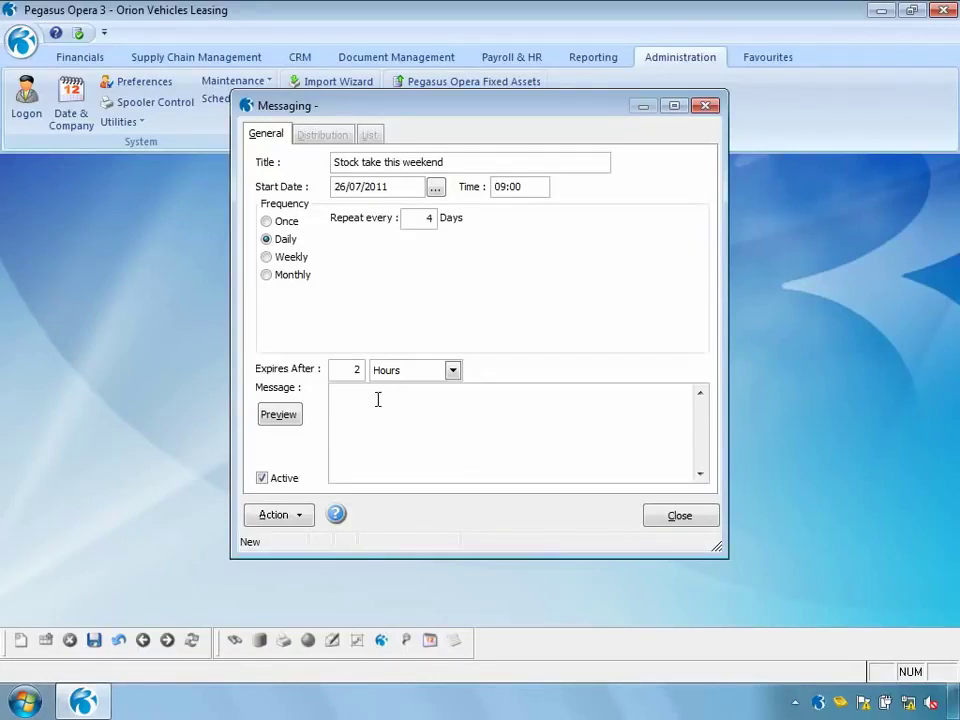
Write the three-line message ending 'Please do not come into the office because it will be closed' and save
click(373, 398)
text(Stock take this weekend)
key(Return)
text(Please do not come into the office)
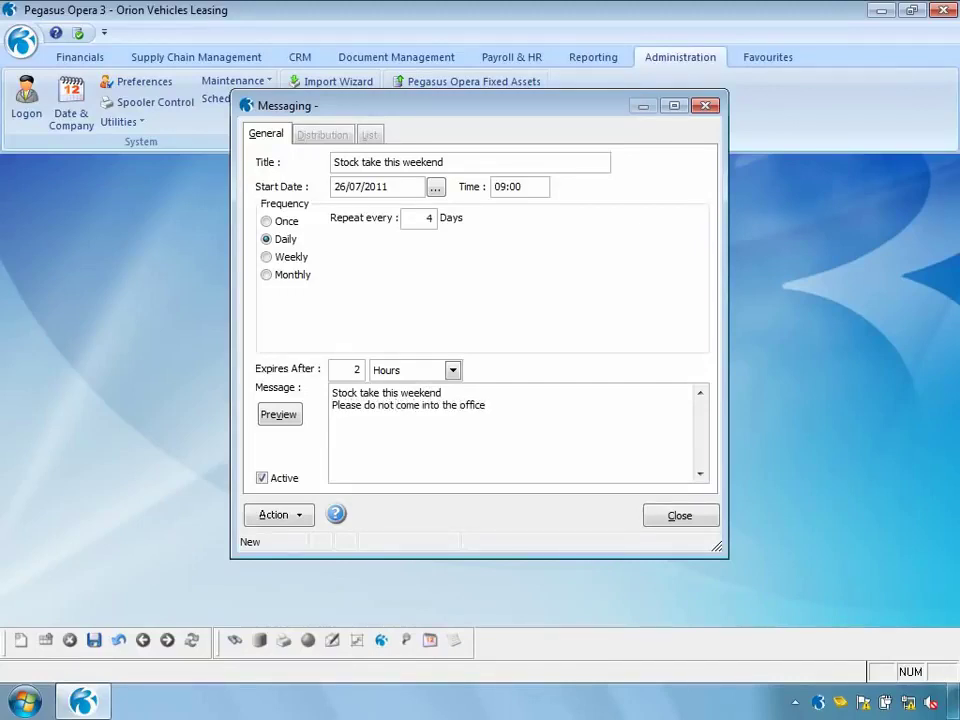
key(Return)
text(because it will be closed)
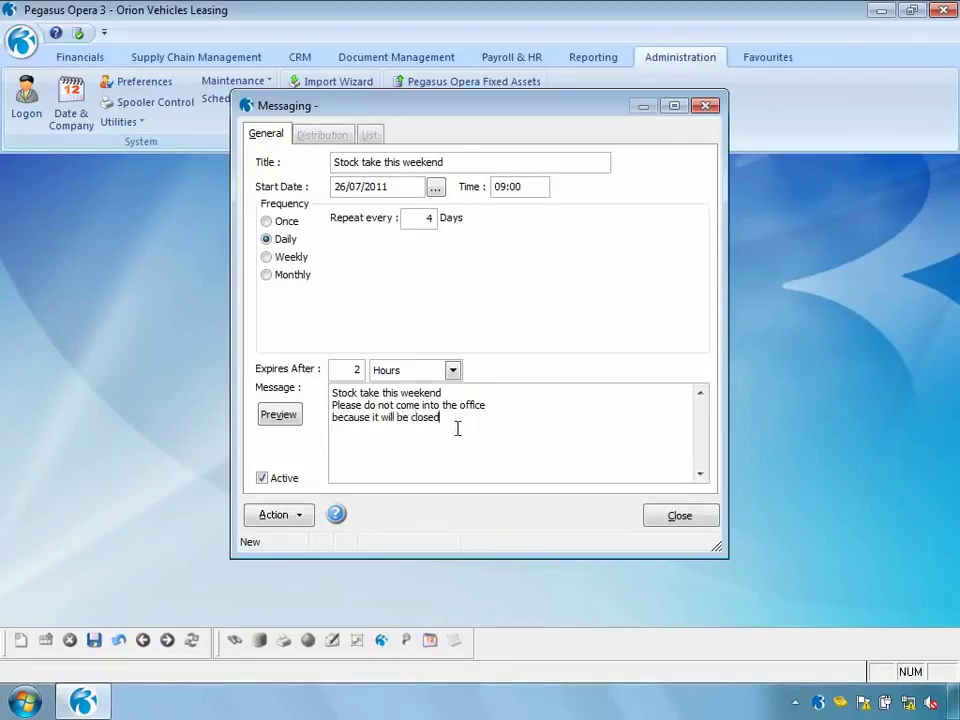
click(94, 641)
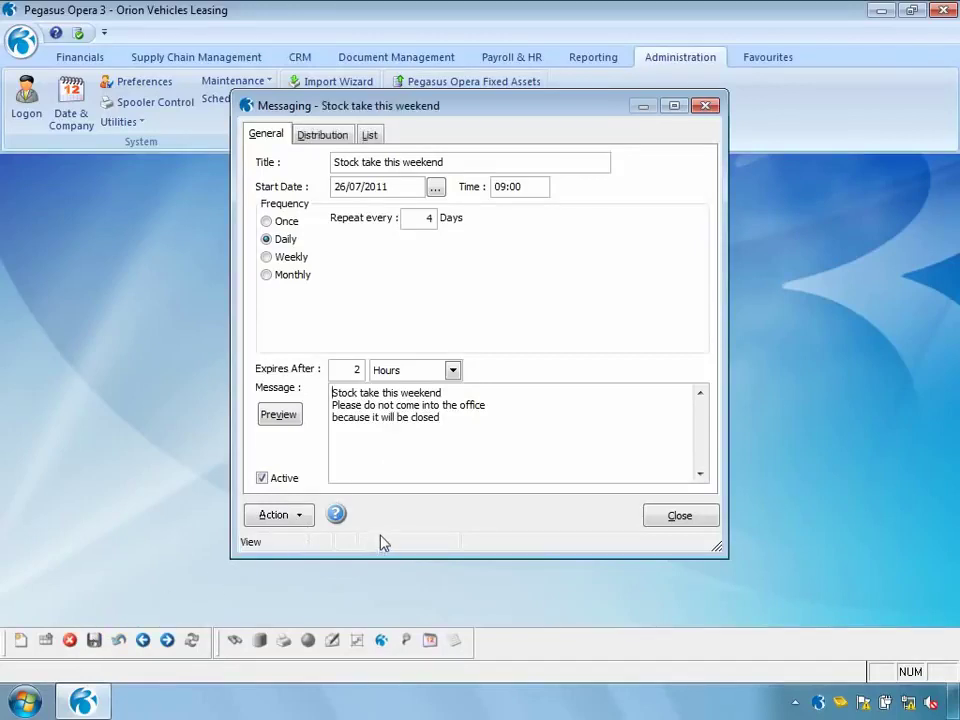
click(281, 418)
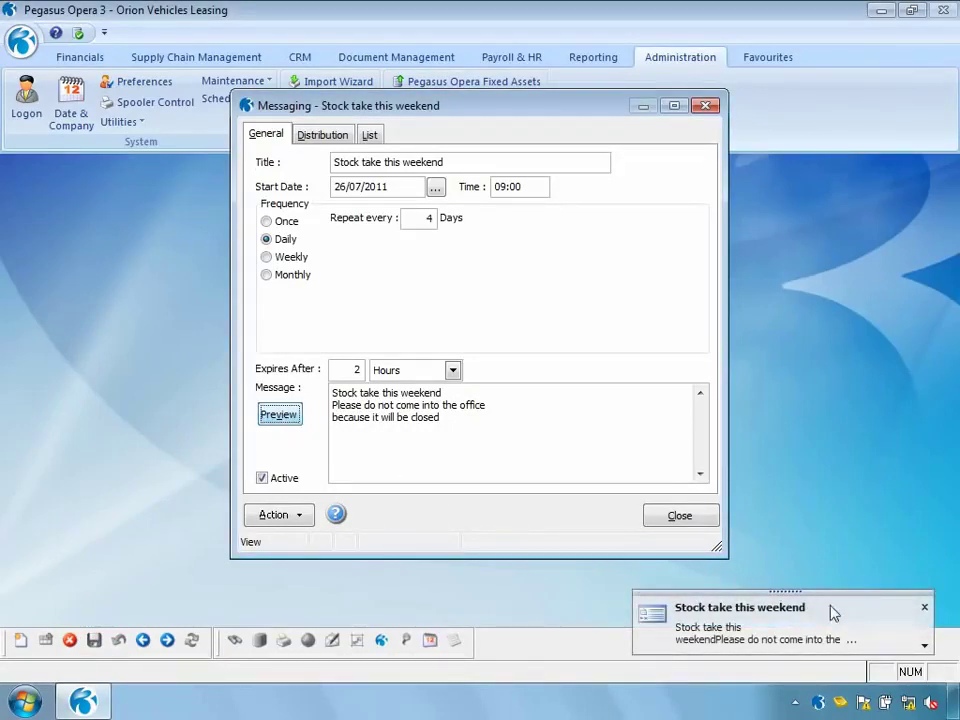
click(925, 648)
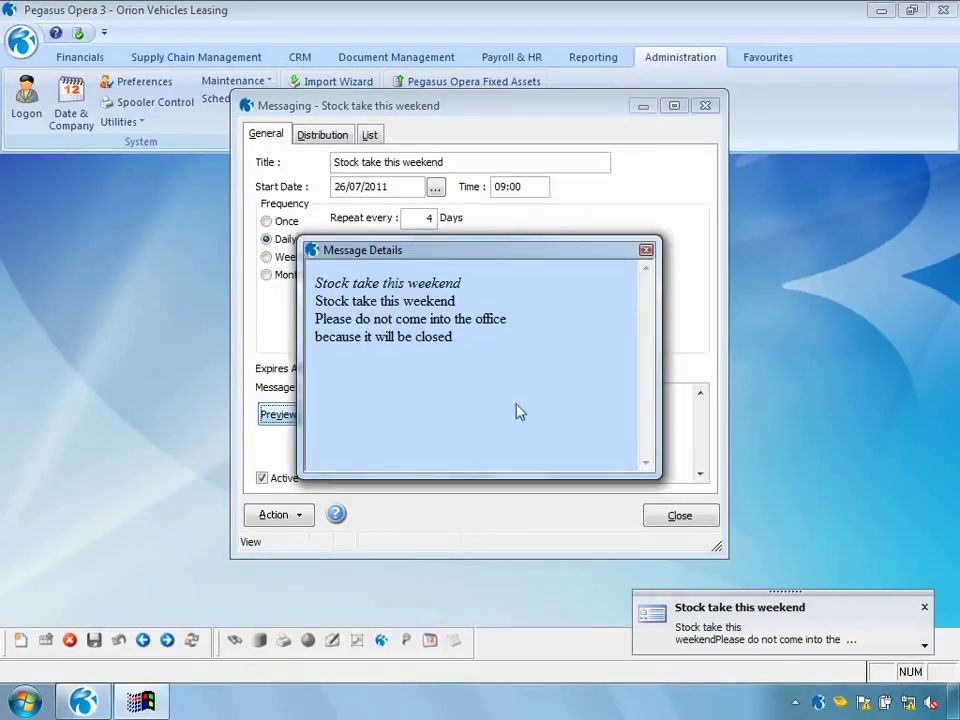
click(646, 250)
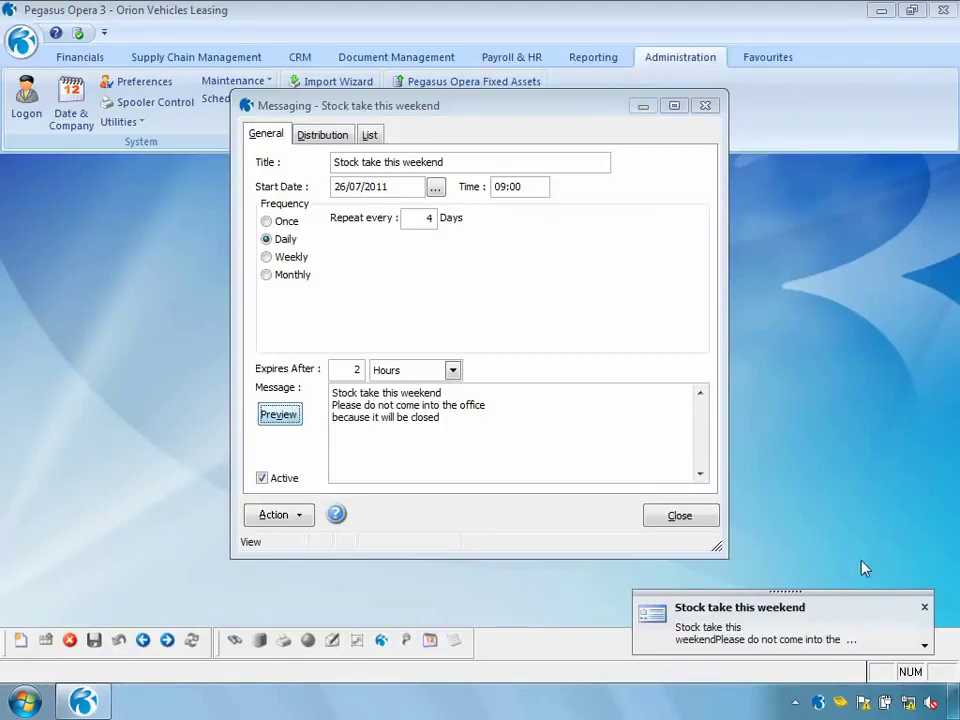
click(925, 608)
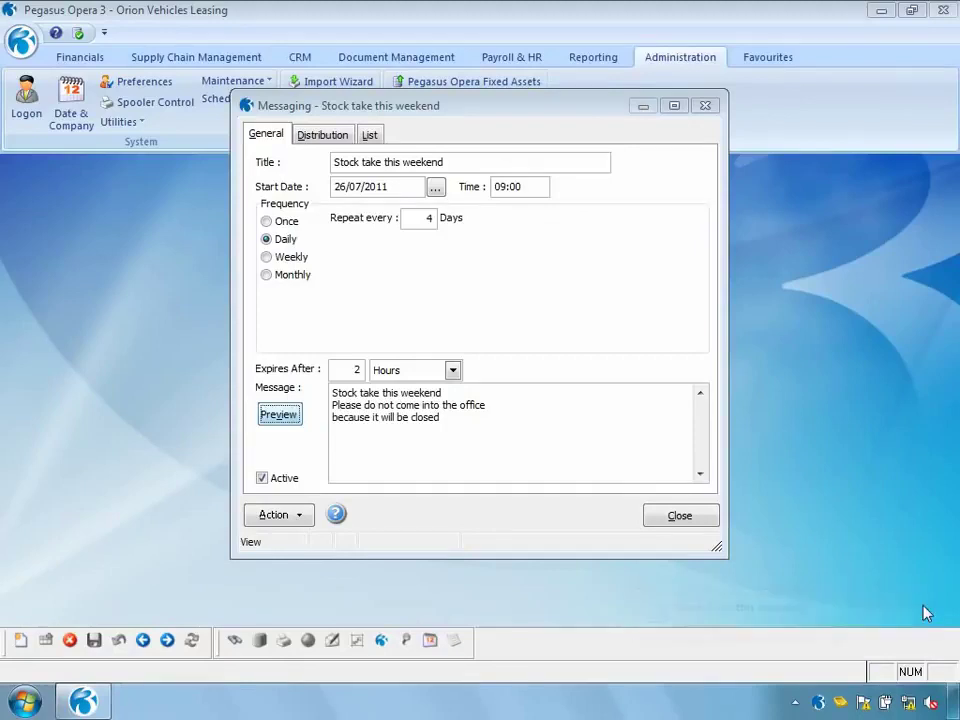
Review the message's Users/Groups distribution list on the Distribution tab
click(322, 140)
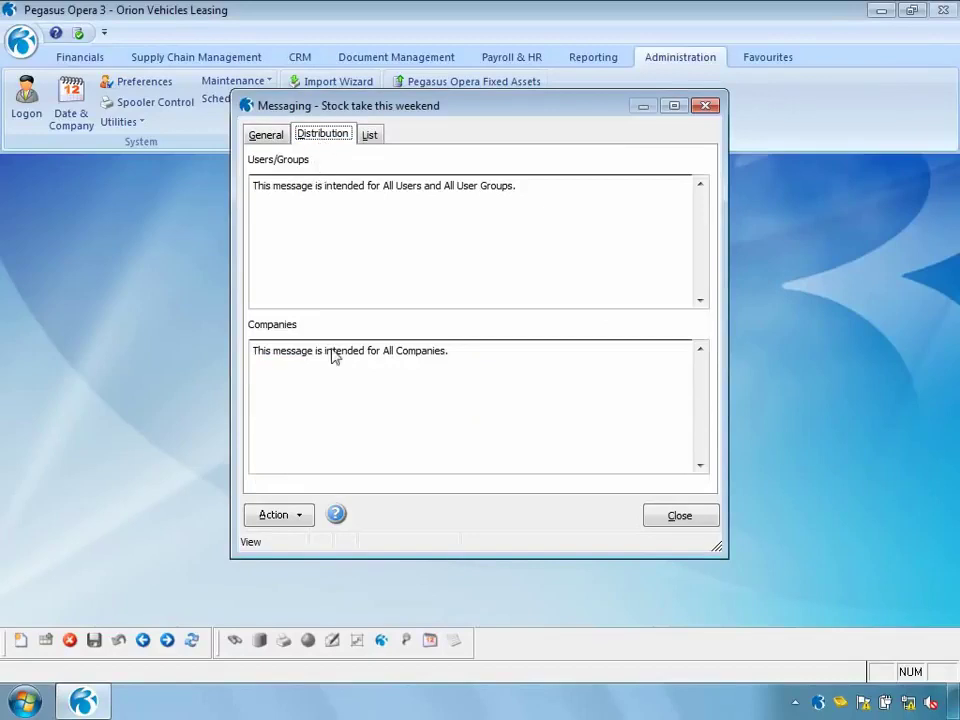
click(279, 515)
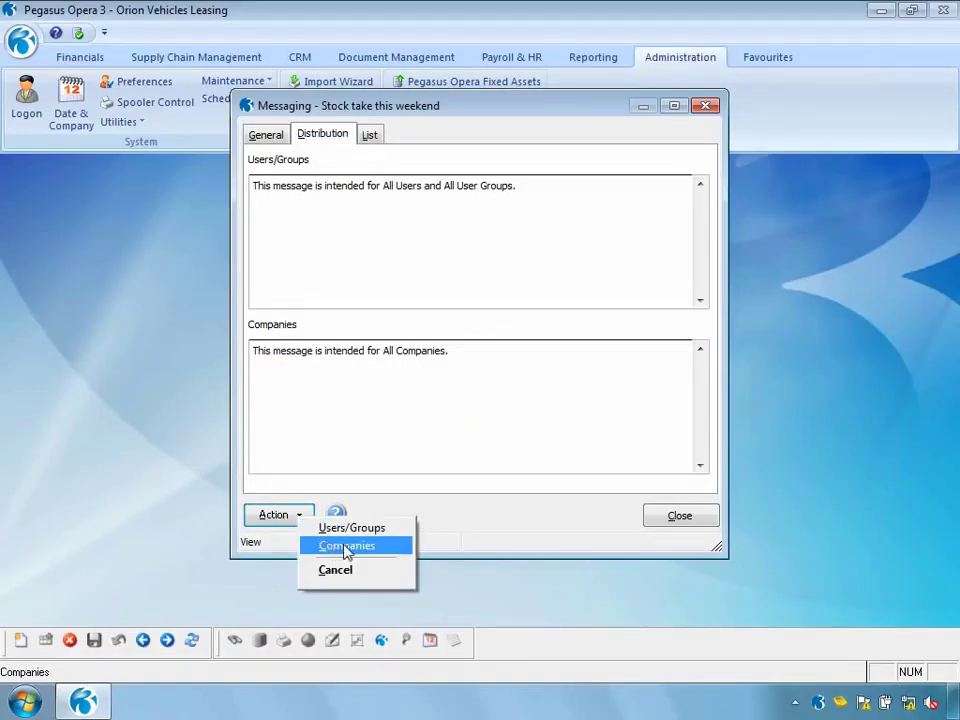
click(372, 529)
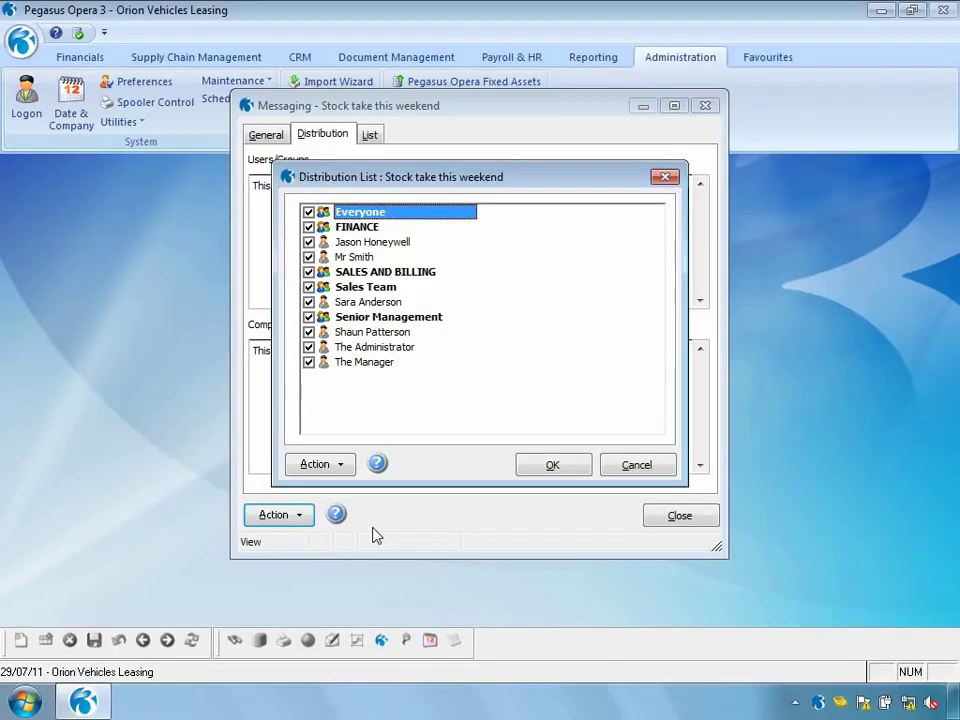
click(552, 467)
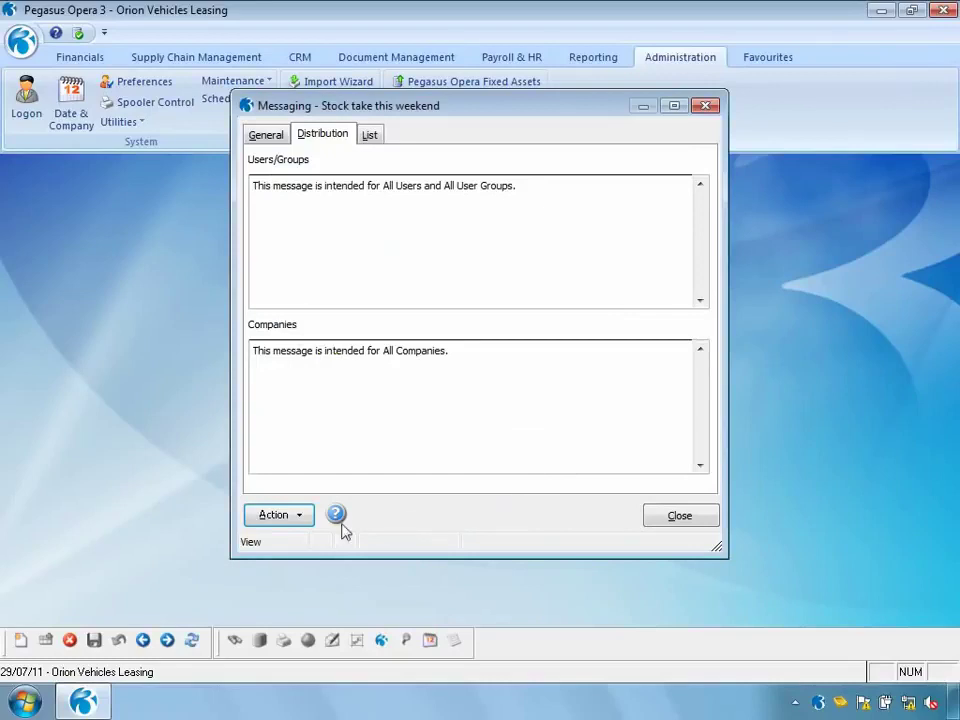
Review the Companies distribution list, then close the messaging window
click(298, 524)
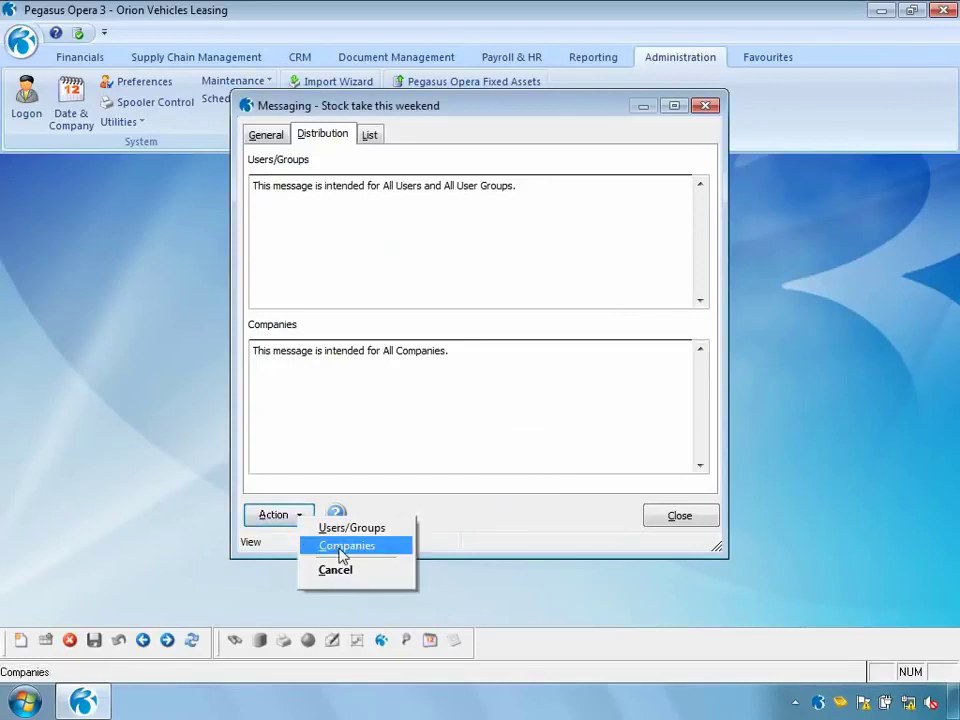
click(340, 551)
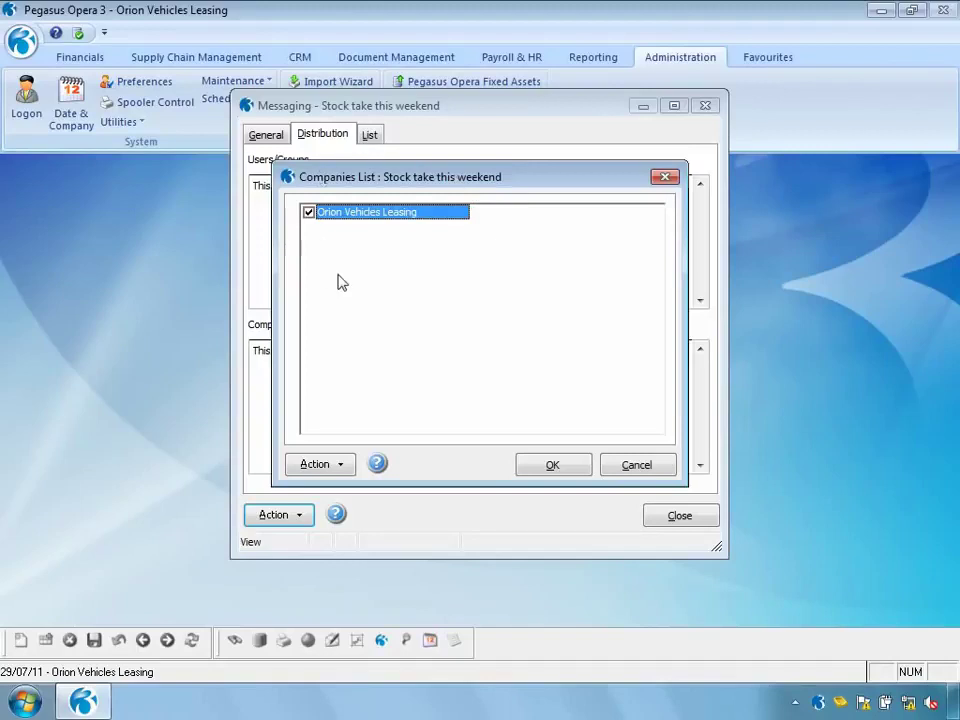
click(552, 467)
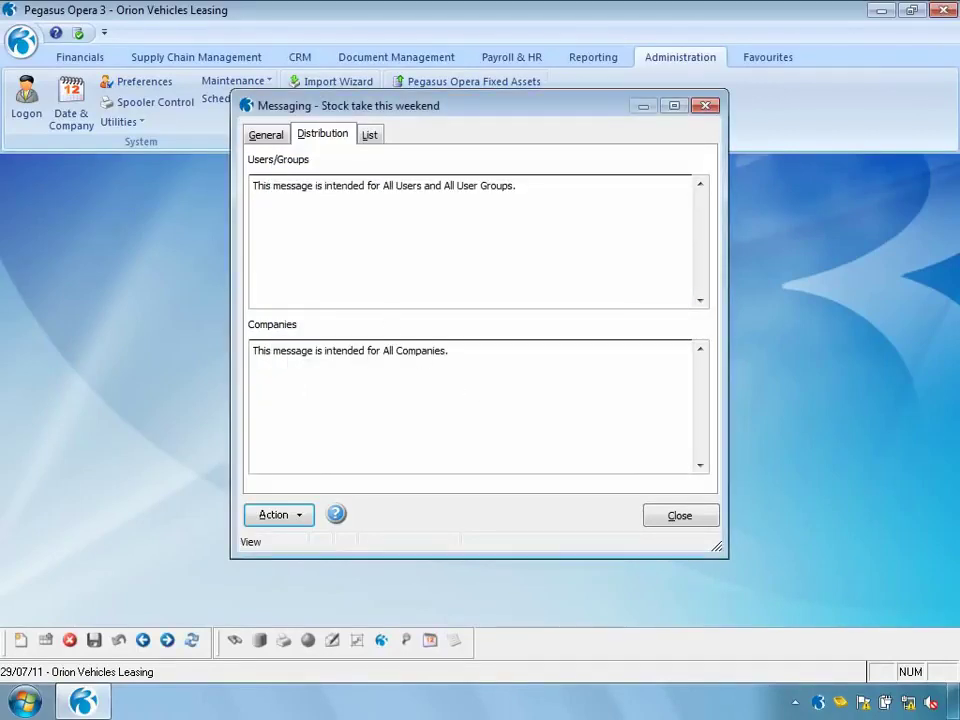
click(266, 136)
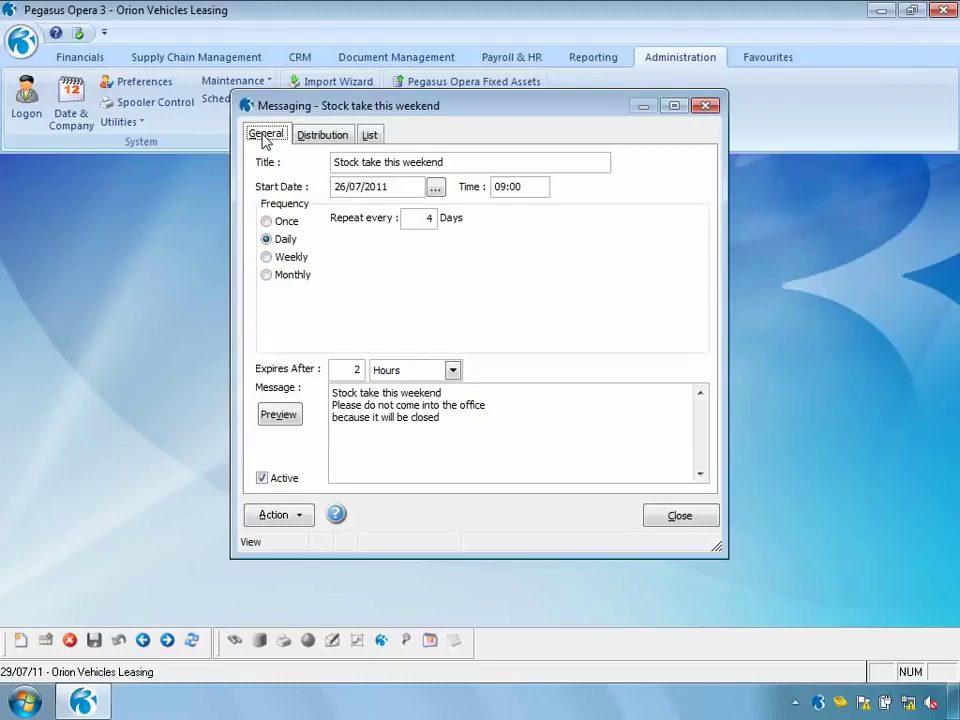
click(677, 515)
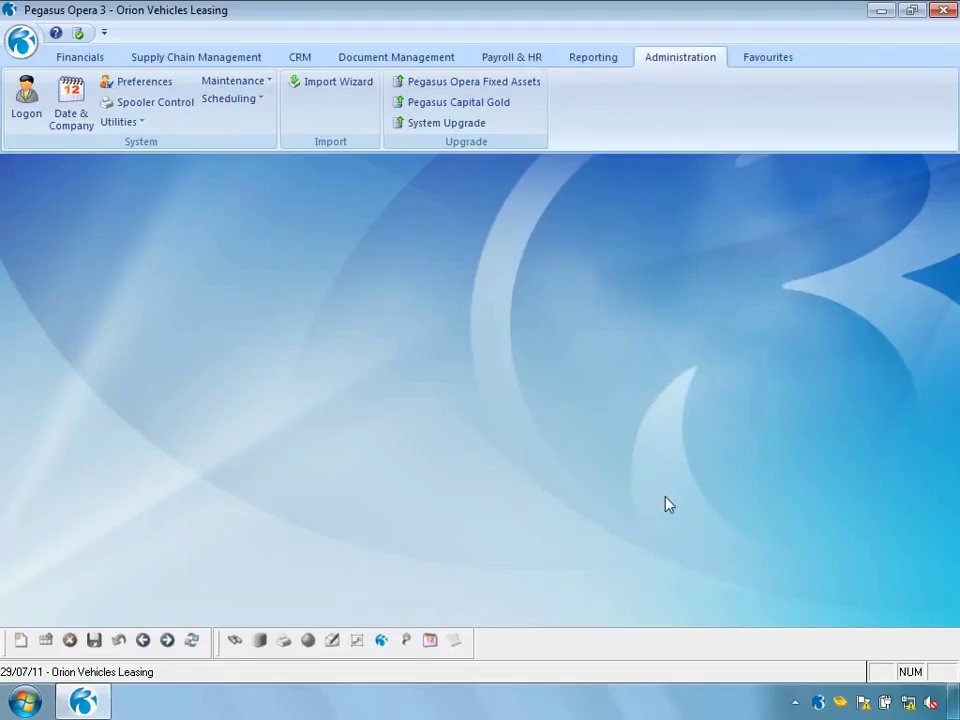
Create a new shutdown titled 'Shut Down - Daily Backup'
click(250, 99)
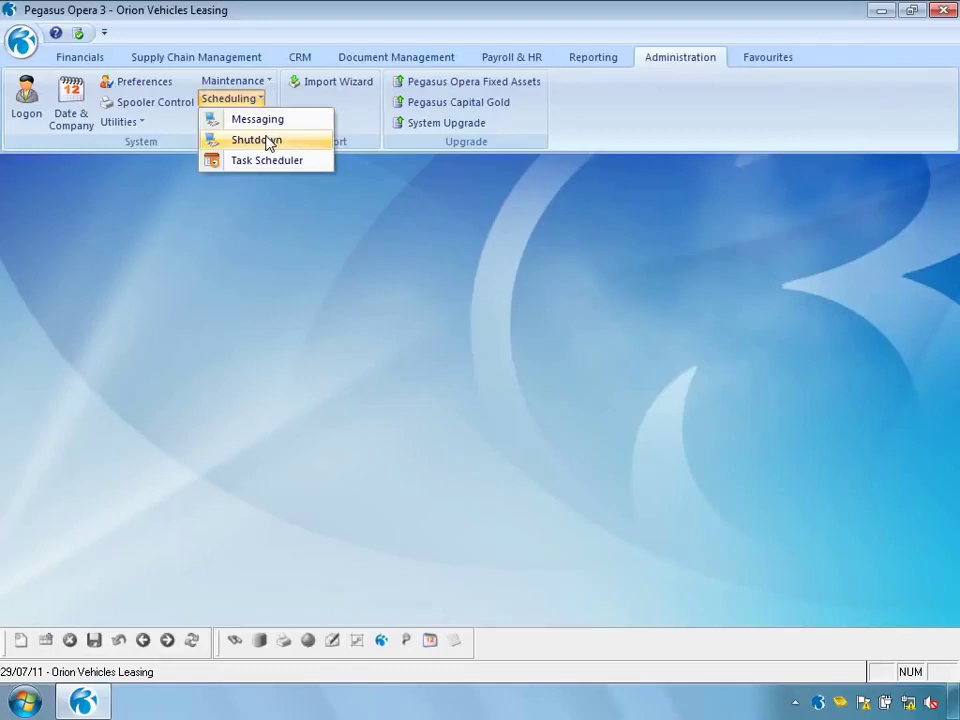
click(268, 143)
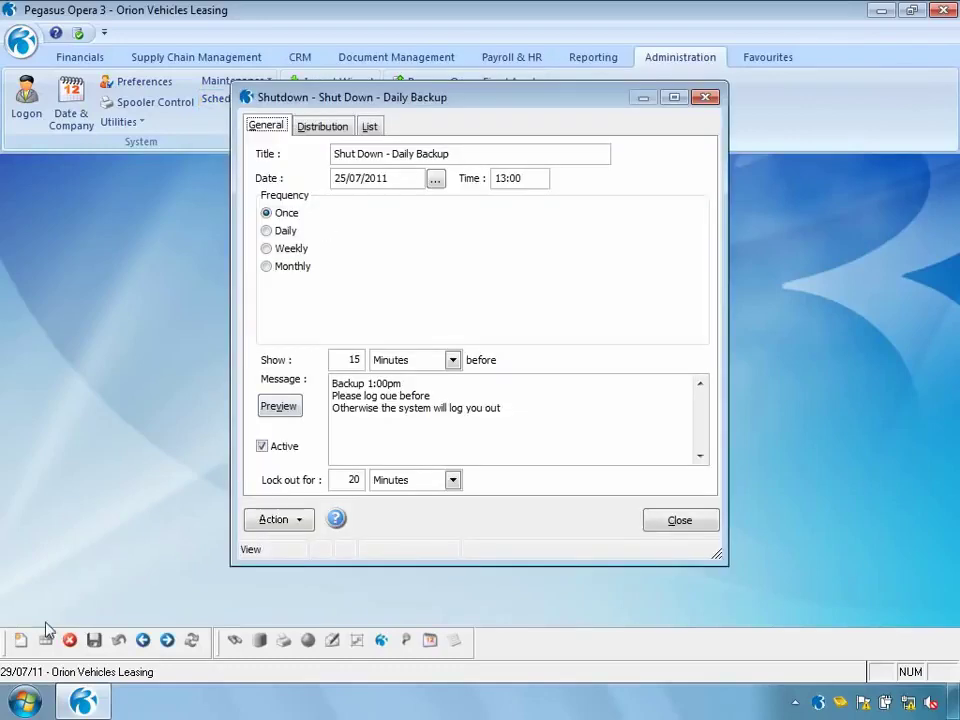
click(21, 641)
click(386, 152)
text(- Daily Backup)
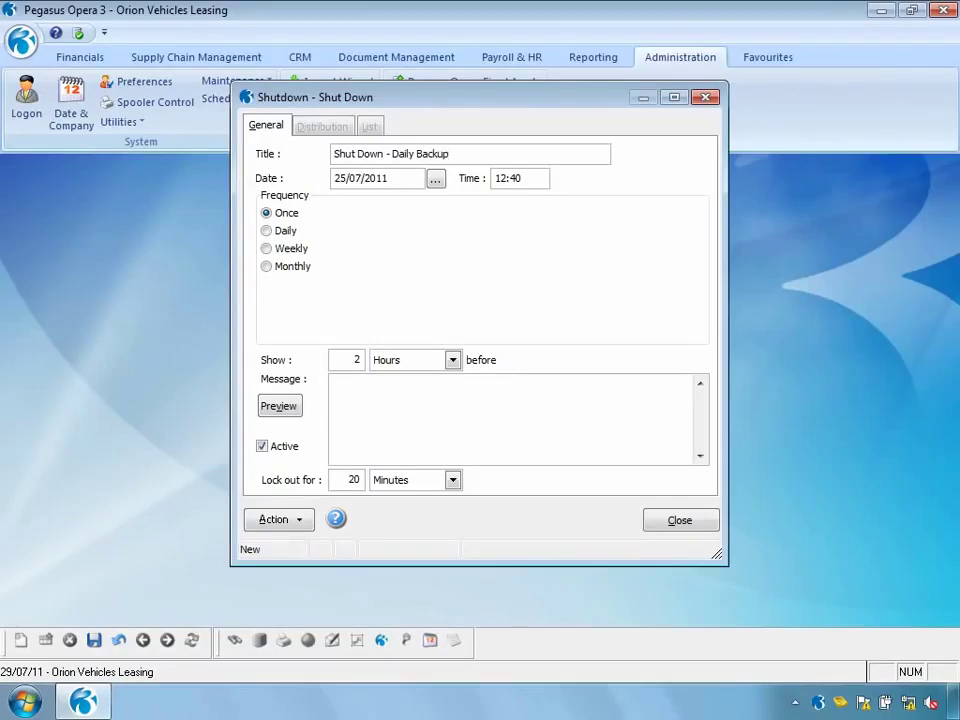
Set the shutdown time to 13:00 with a daily repeat
drag(530, 177, 487, 177)
text(13:00)
click(267, 230)
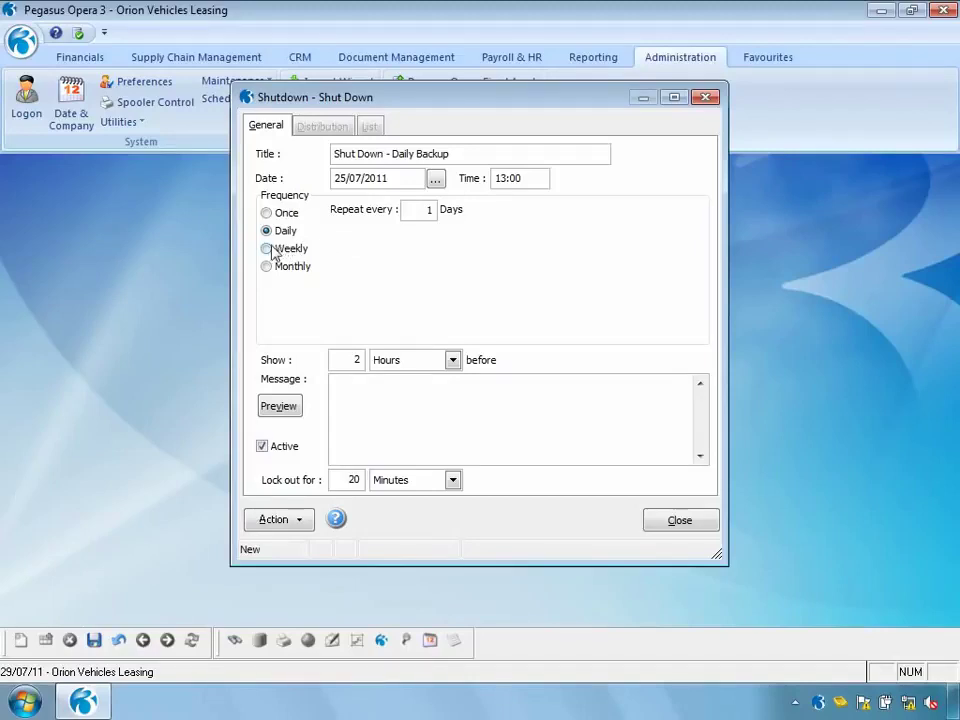
Try a Weekly schedule with Monday to Friday ticked
click(268, 249)
click(382, 258)
click(418, 258)
click(454, 258)
click(491, 258)
click(528, 258)
Try a Monthly schedule on days 1, 2, 3 and 10
click(267, 268)
click(342, 258)
click(378, 258)
click(416, 258)
click(416, 275)
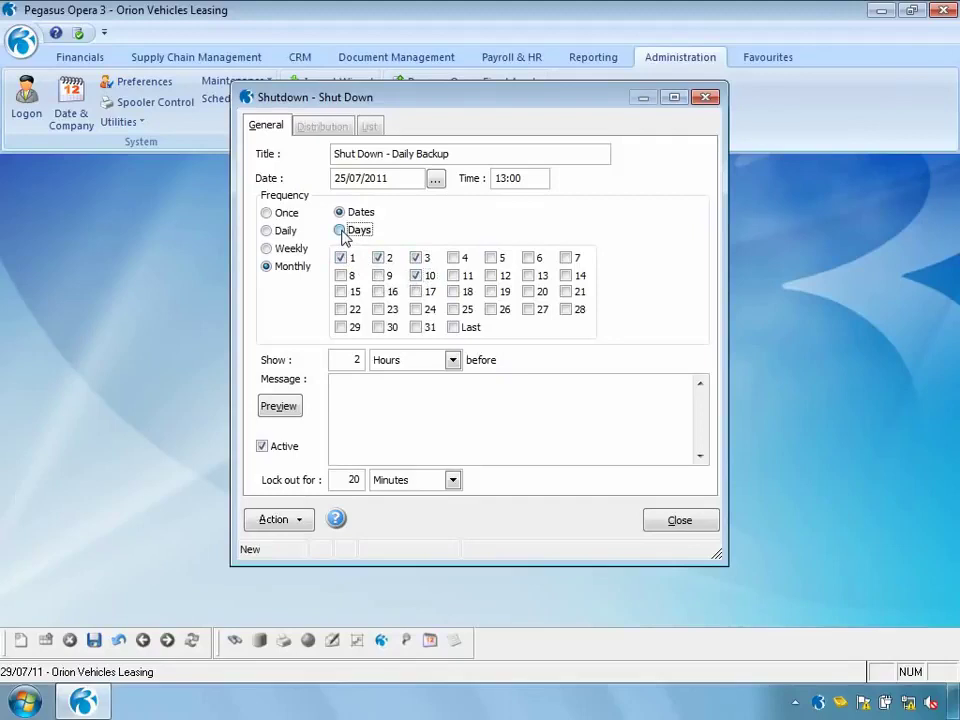
Try monthly weekdays in weeks one to four, then set the shutdown to run Once
click(339, 230)
click(447, 229)
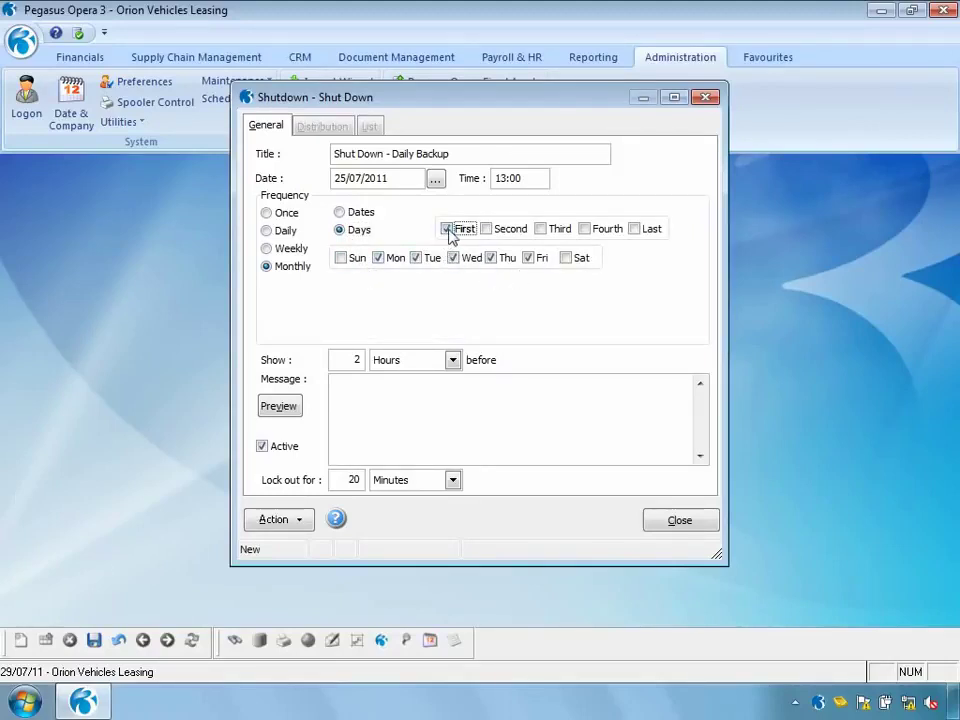
click(486, 229)
click(553, 230)
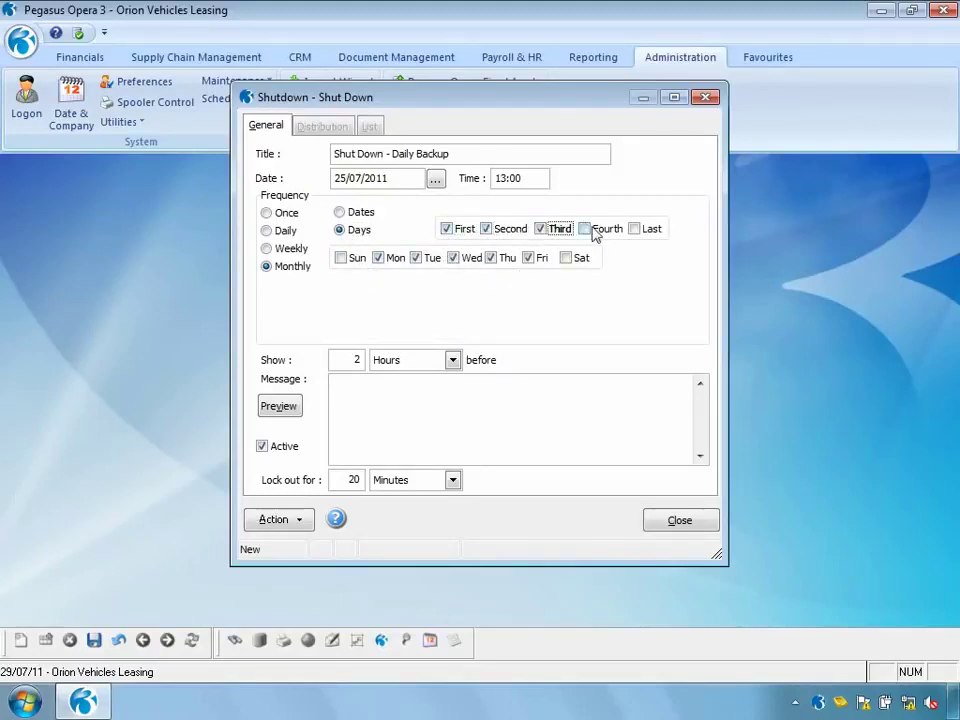
click(594, 232)
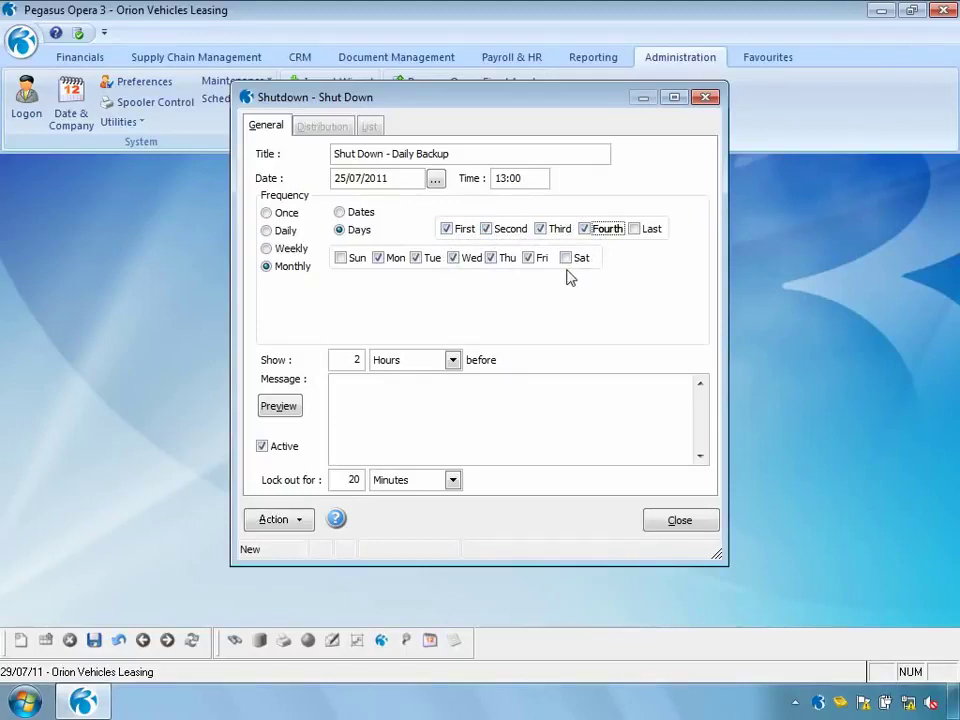
click(267, 213)
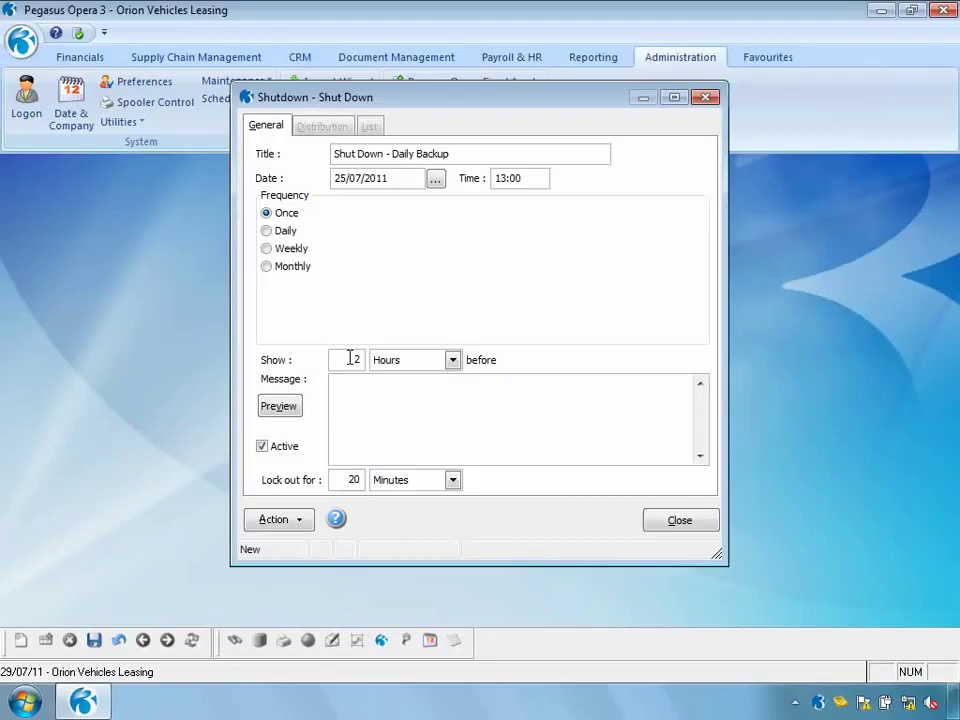
Show the shutdown warning 15 Minutes beforehand
double_click(350, 359)
text(15)
click(452, 360)
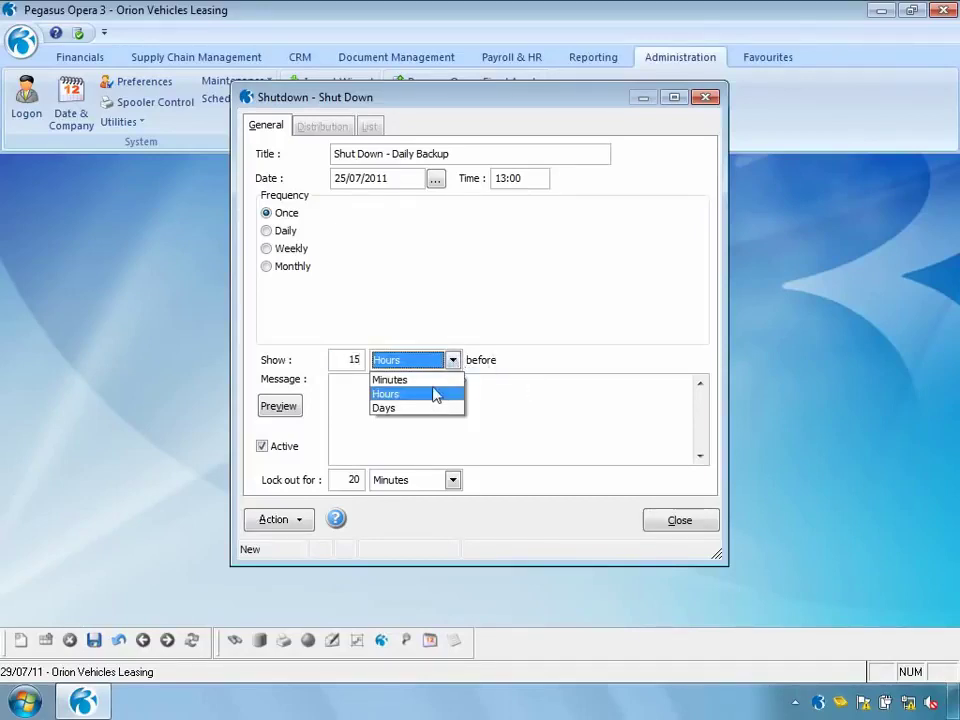
click(433, 381)
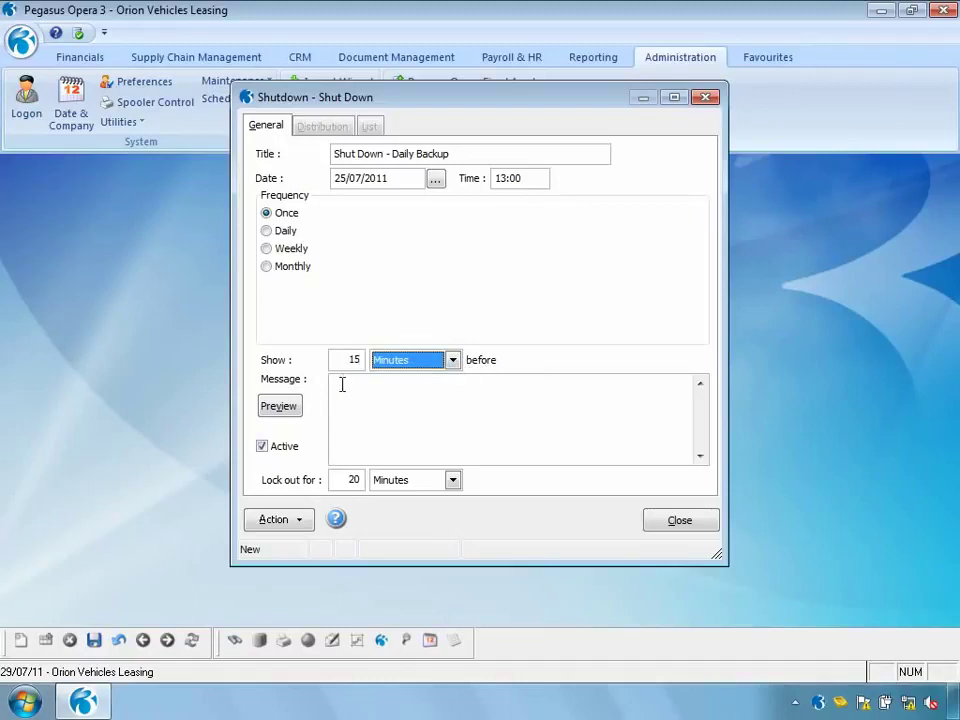
Write the warning 'Backup 1:00pm', 'Please log out before', 'Otherwise the system will log you out'
click(342, 385)
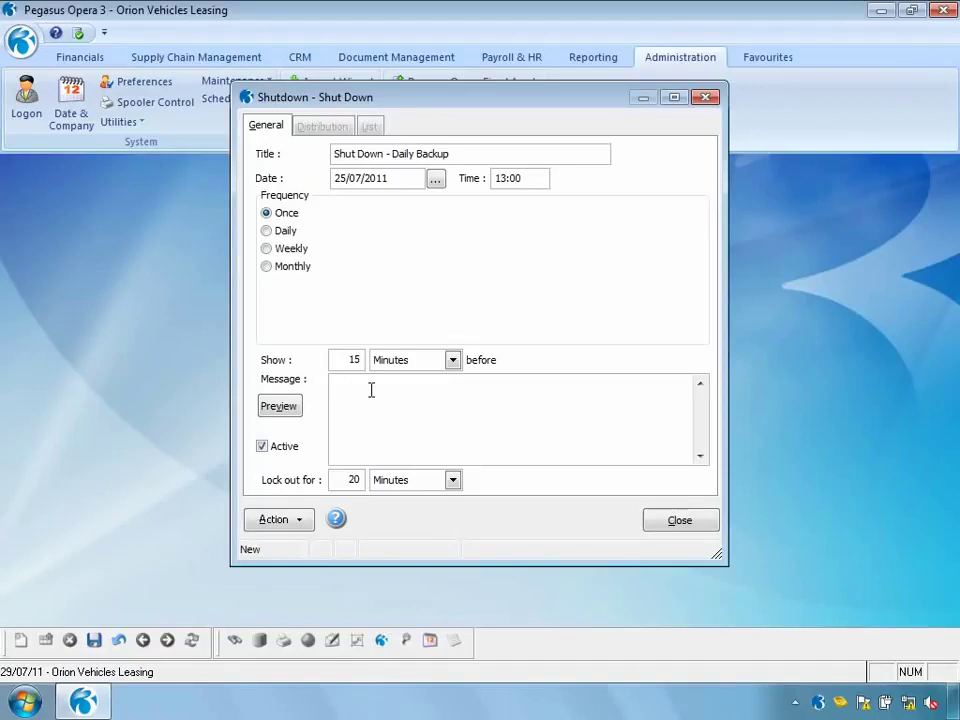
text(Backup 1:00pm)
key(Return)
text(Please log out before)
key(Return)
text(Ot)
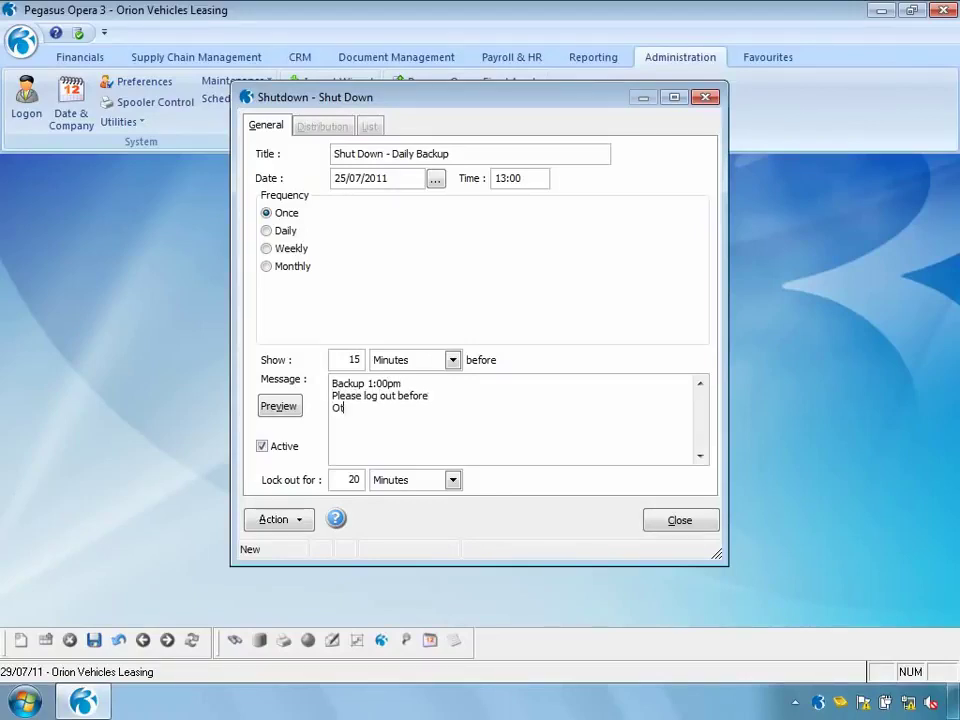
text(herwise the system will log you out)
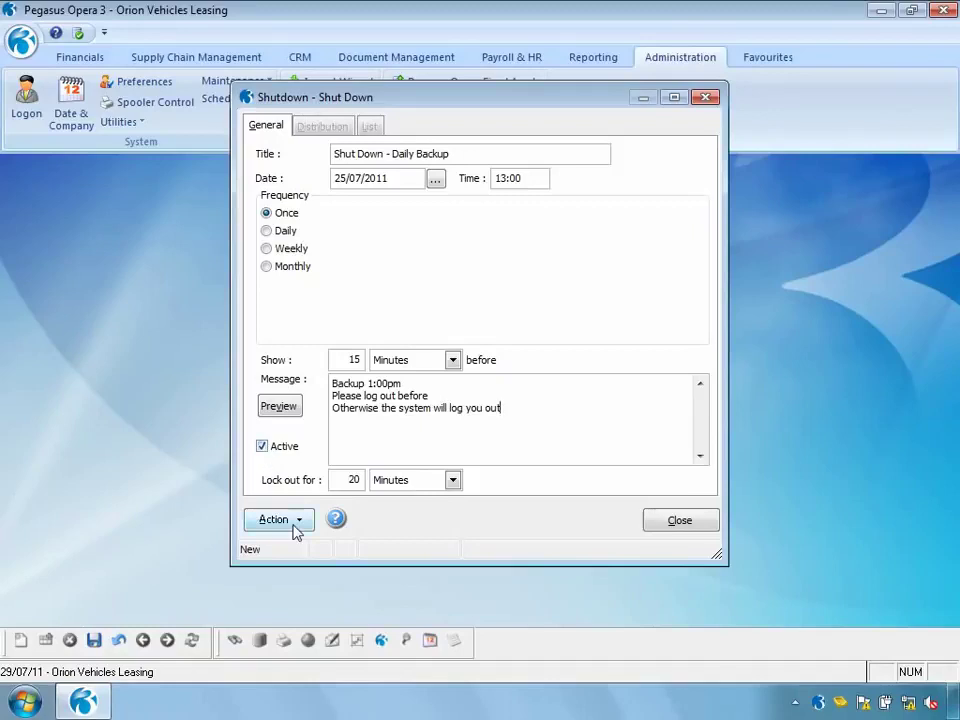
Save the shutdown and keep everyone on its users and groups distribution
click(94, 640)
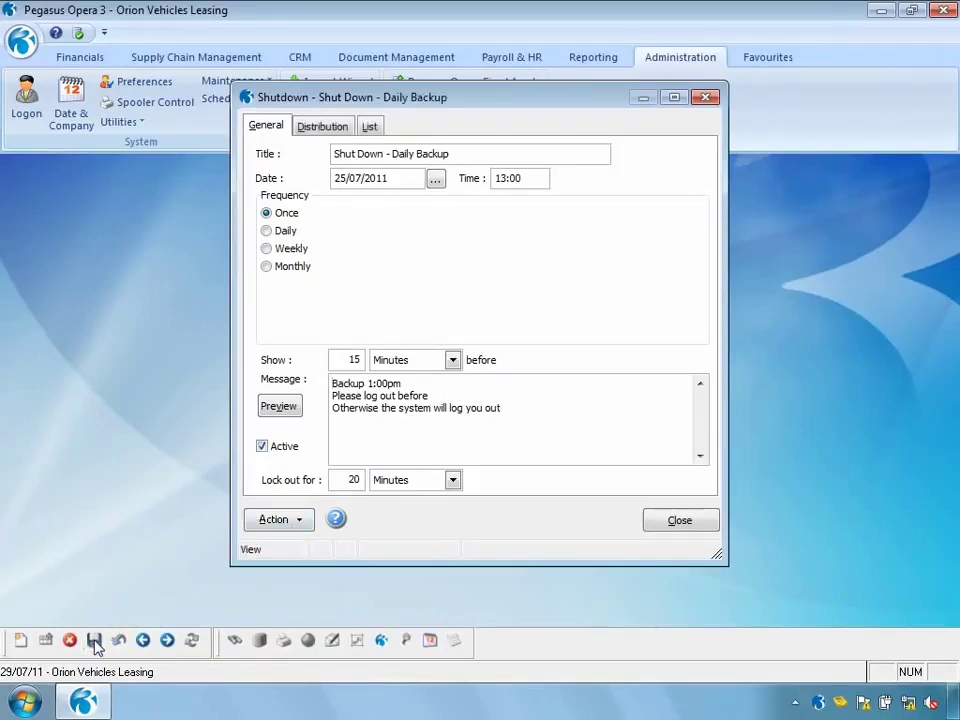
click(314, 124)
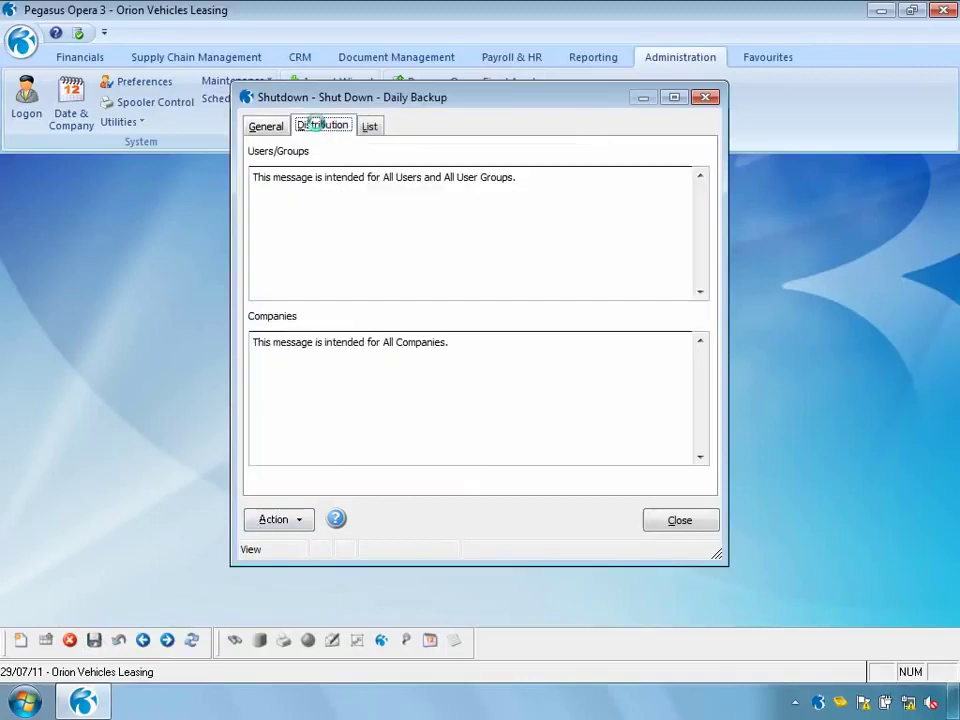
click(275, 519)
click(324, 530)
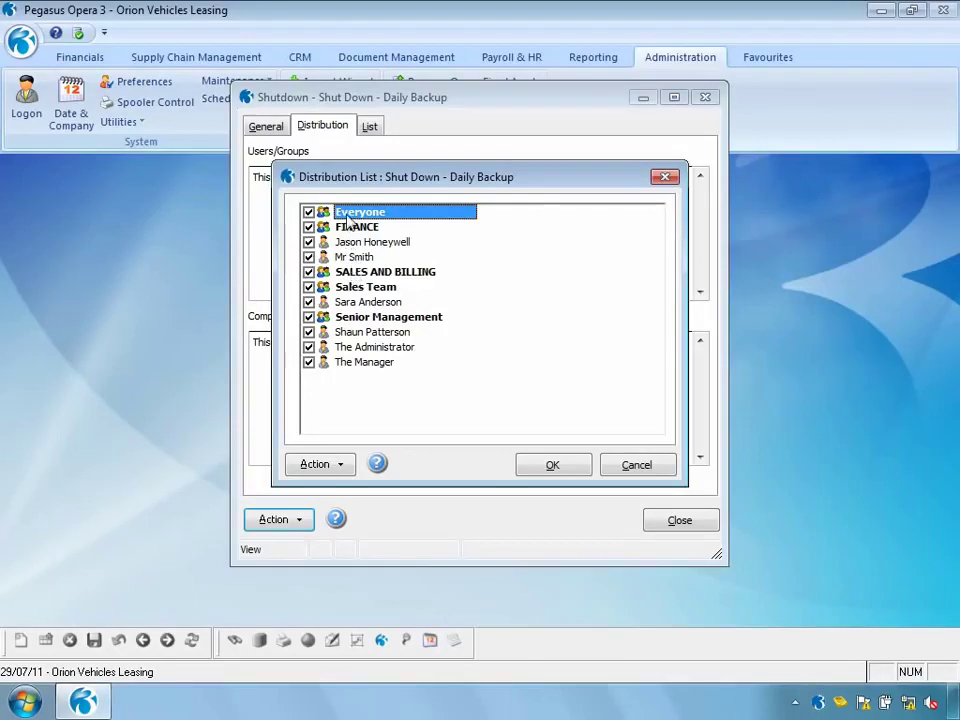
click(536, 469)
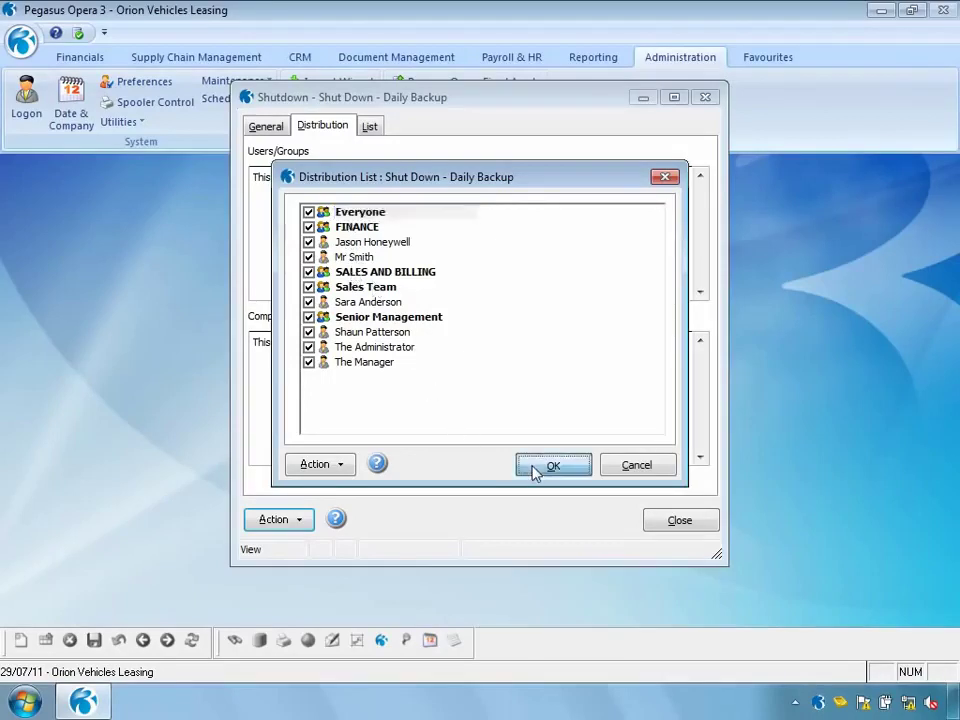
Confirm Orion Vehicles Leasing as the company, then preview the warning from the General details
click(268, 520)
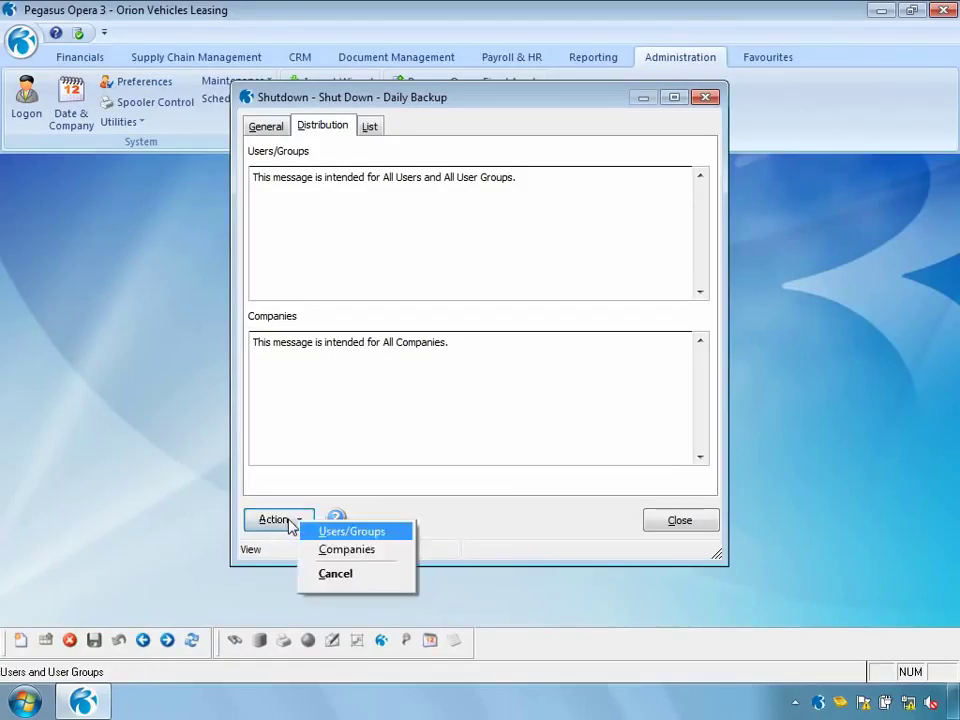
click(335, 556)
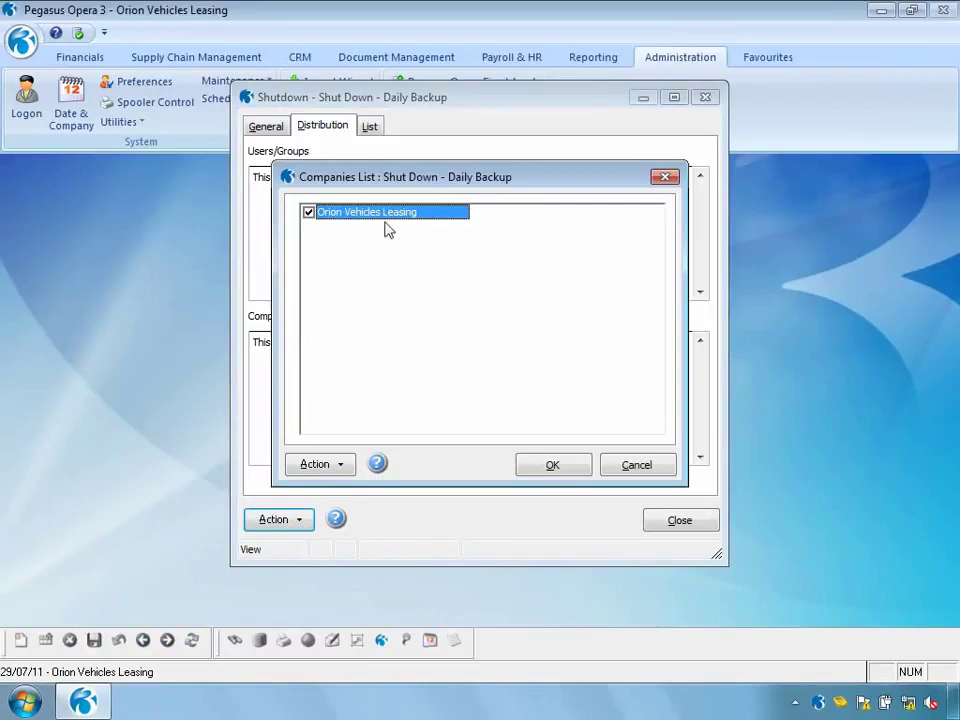
click(551, 466)
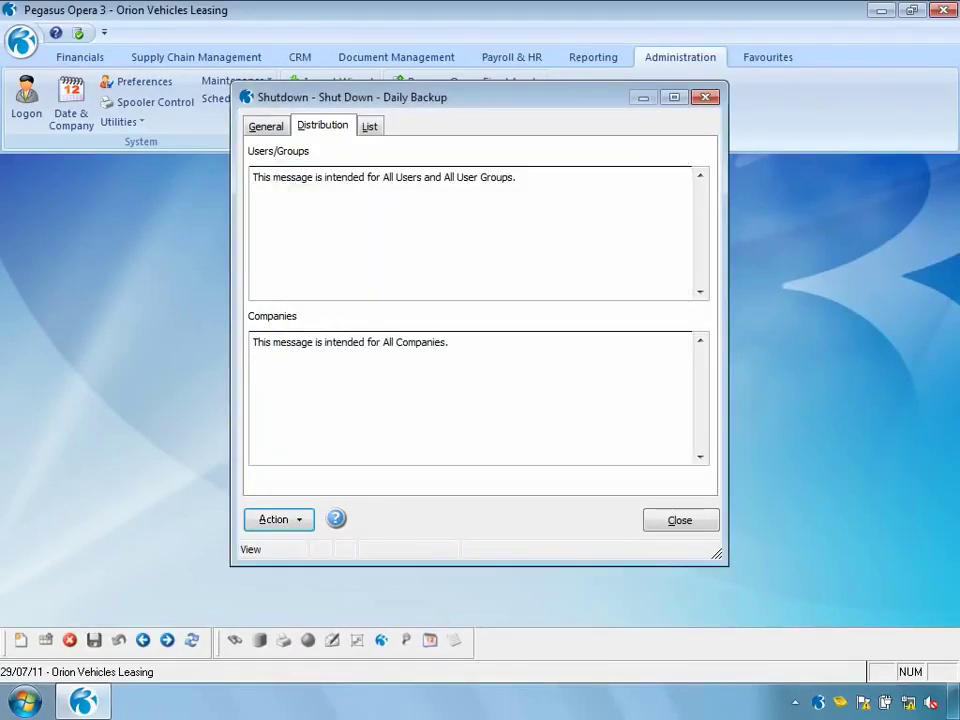
click(262, 127)
click(281, 410)
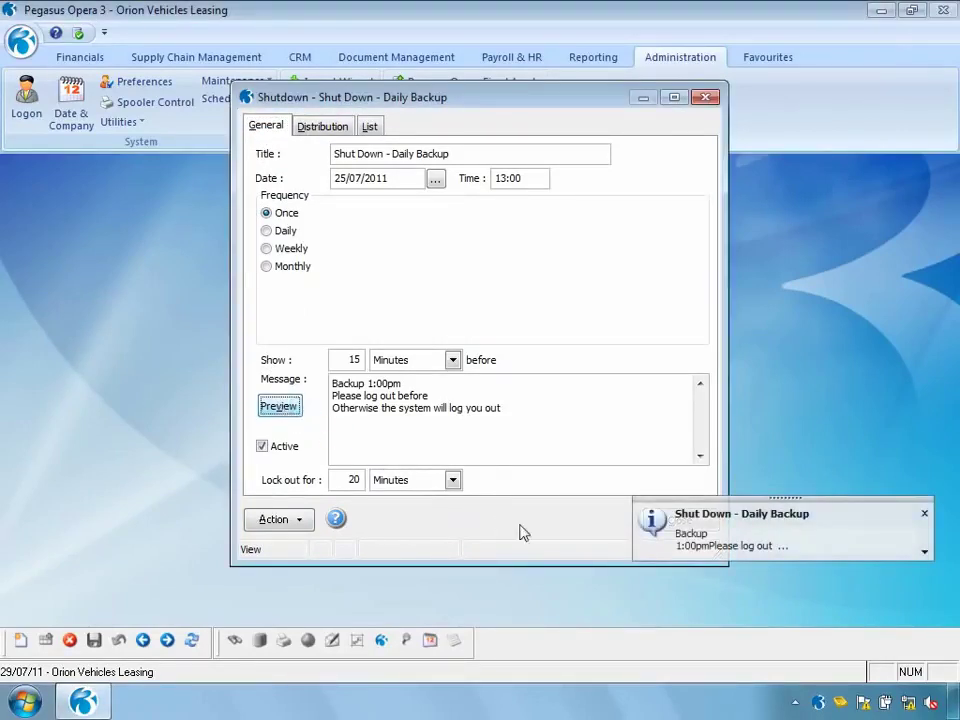
Read the previewed warning's Message Details, dismiss the preview, and close the Shut Down - Daily Backup window
click(925, 552)
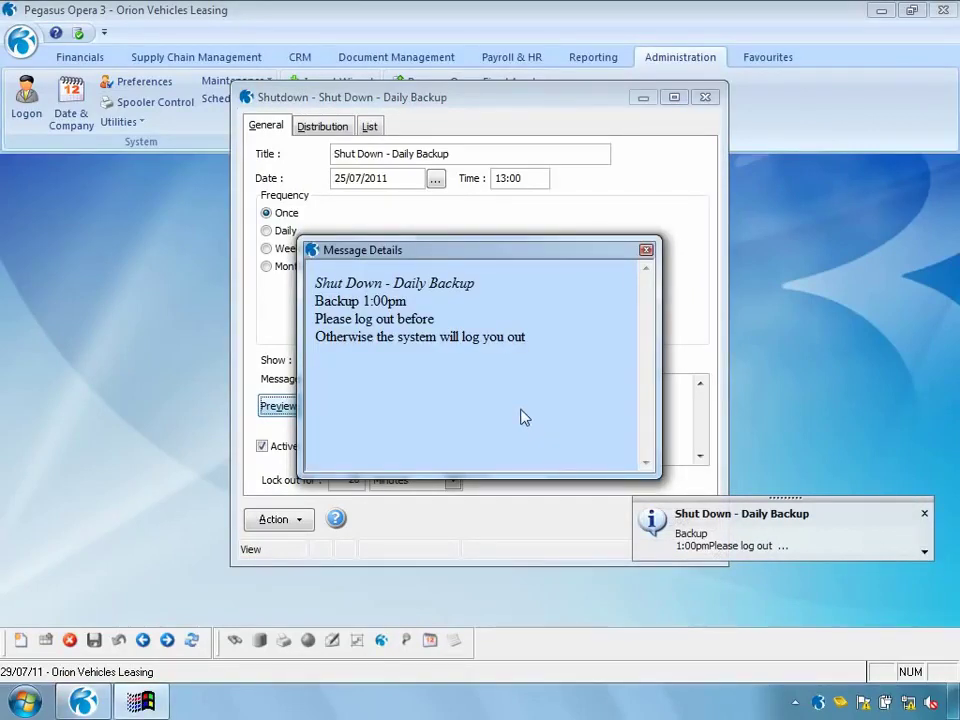
click(646, 251)
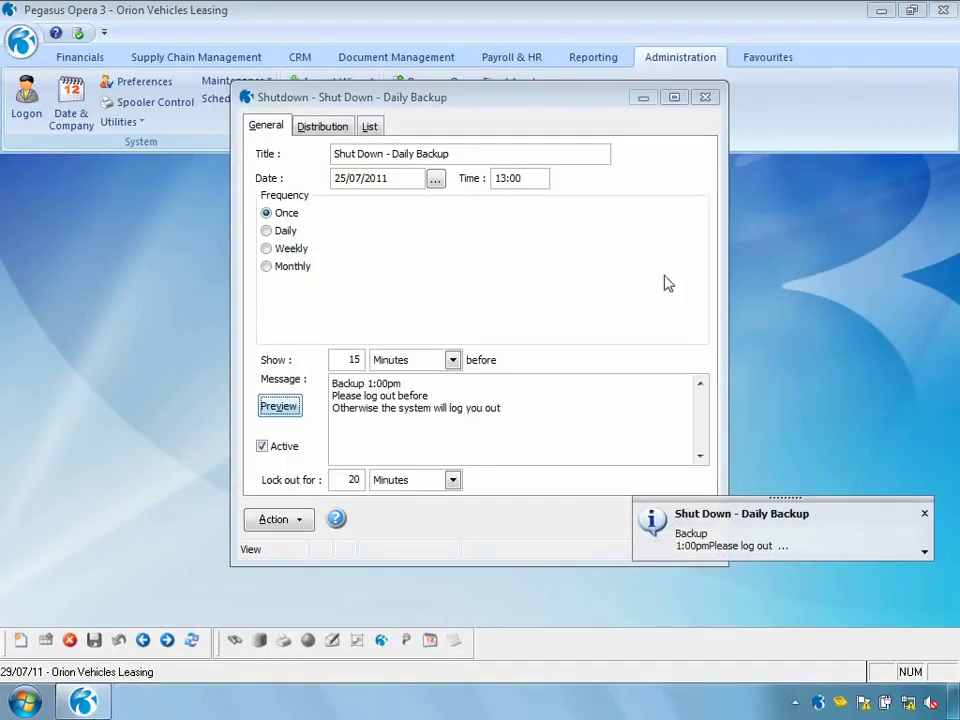
click(925, 516)
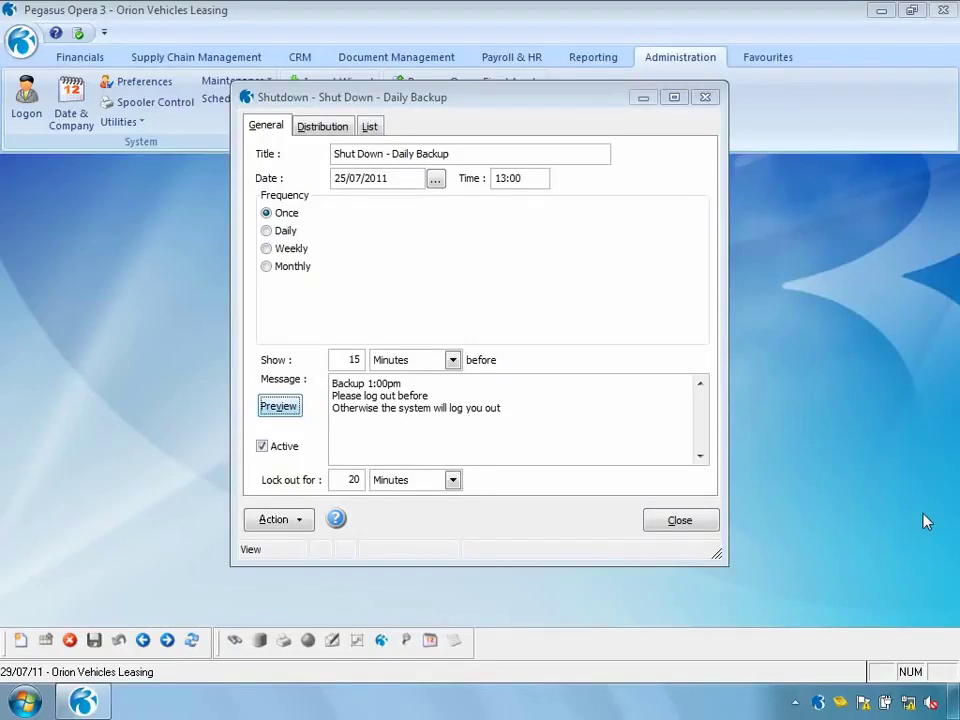
click(681, 521)
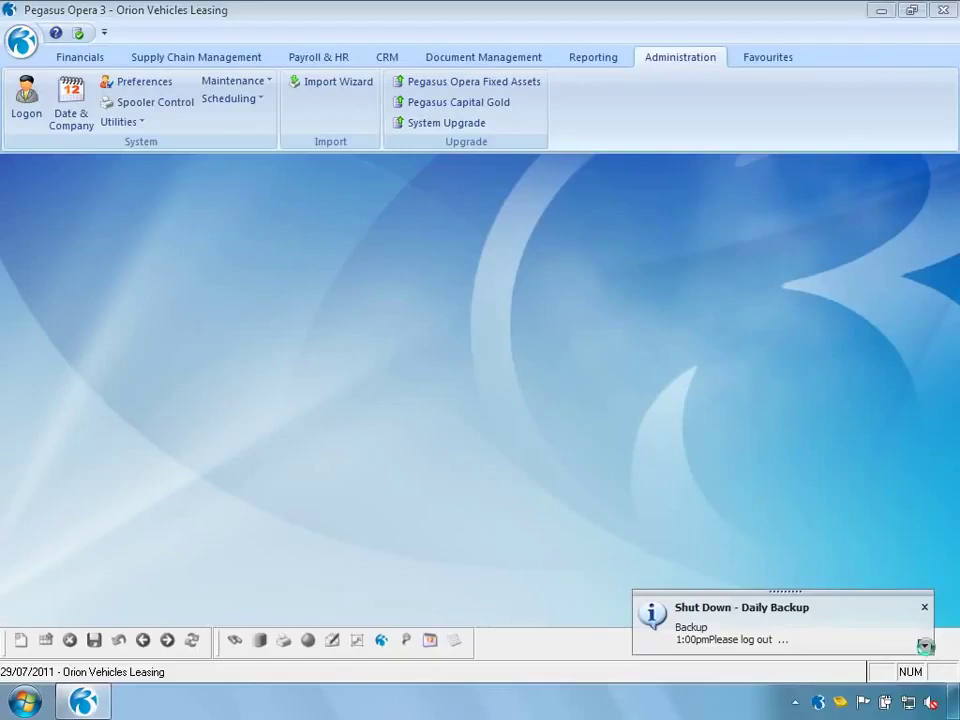
Read the Shut Down - Daily Backup notice's Message Details, close them, and dismiss the notification
click(925, 645)
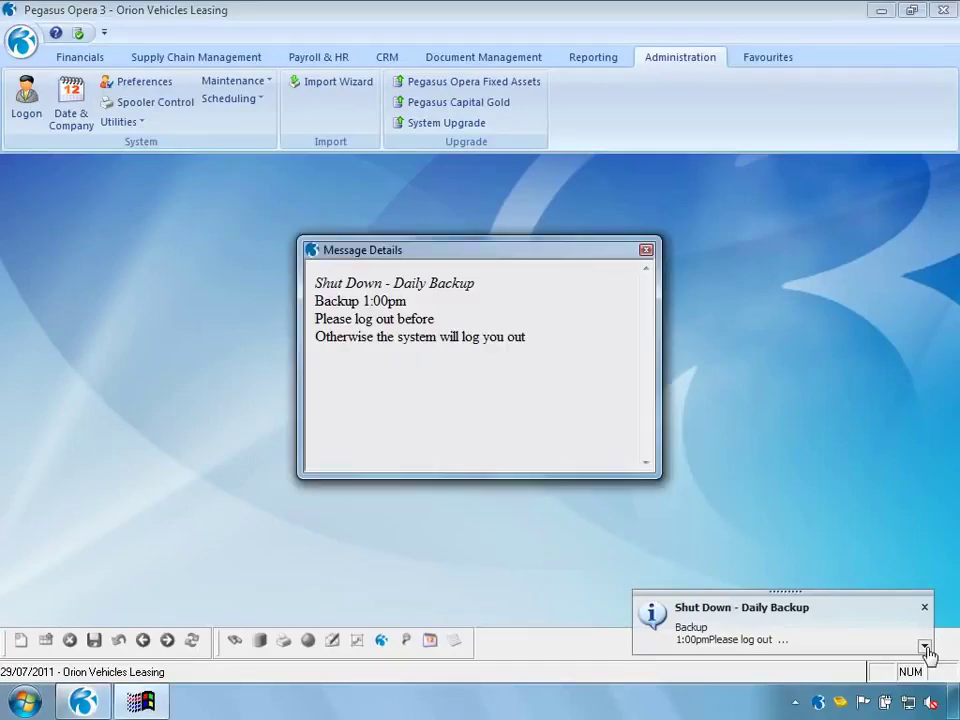
click(651, 255)
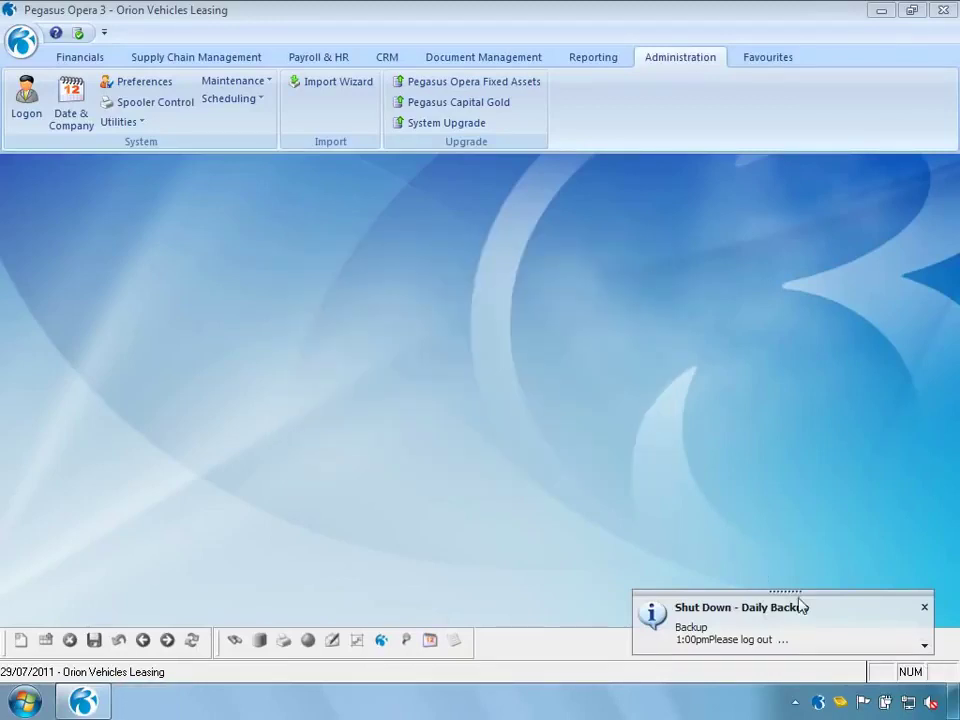
click(924, 608)
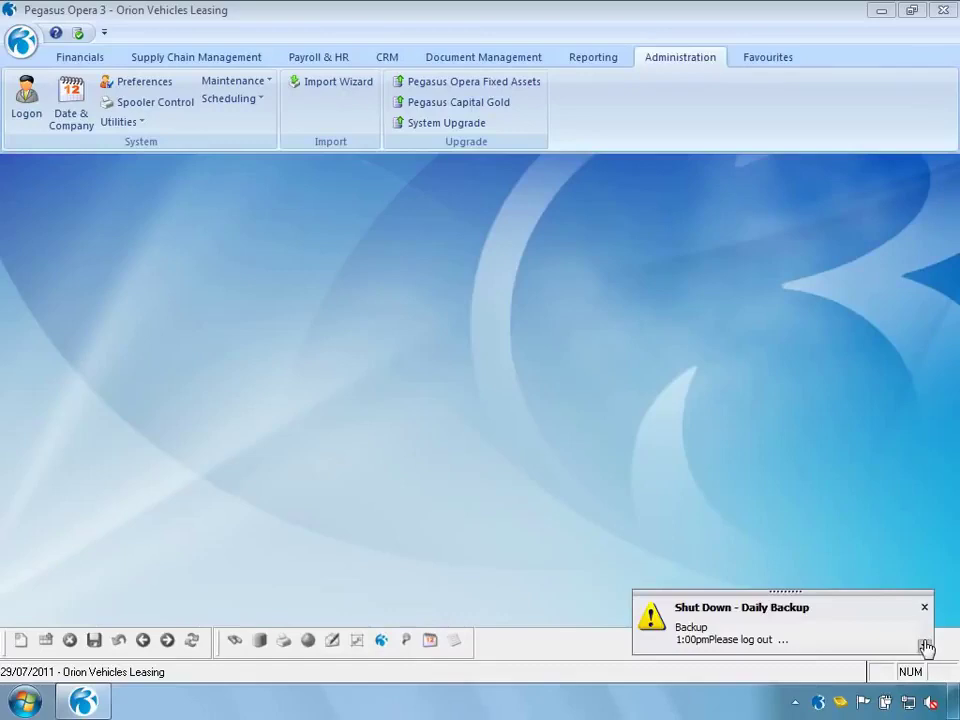
Read and close the warning and final notices' Message Details, then dismiss the shutdown notification
click(925, 646)
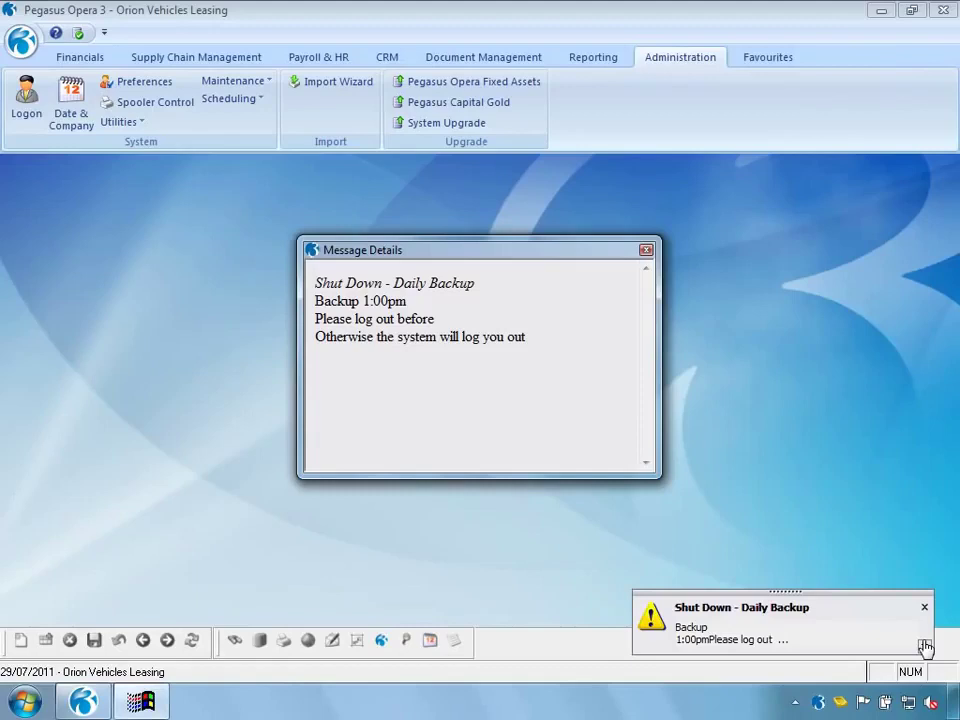
key(Escape)
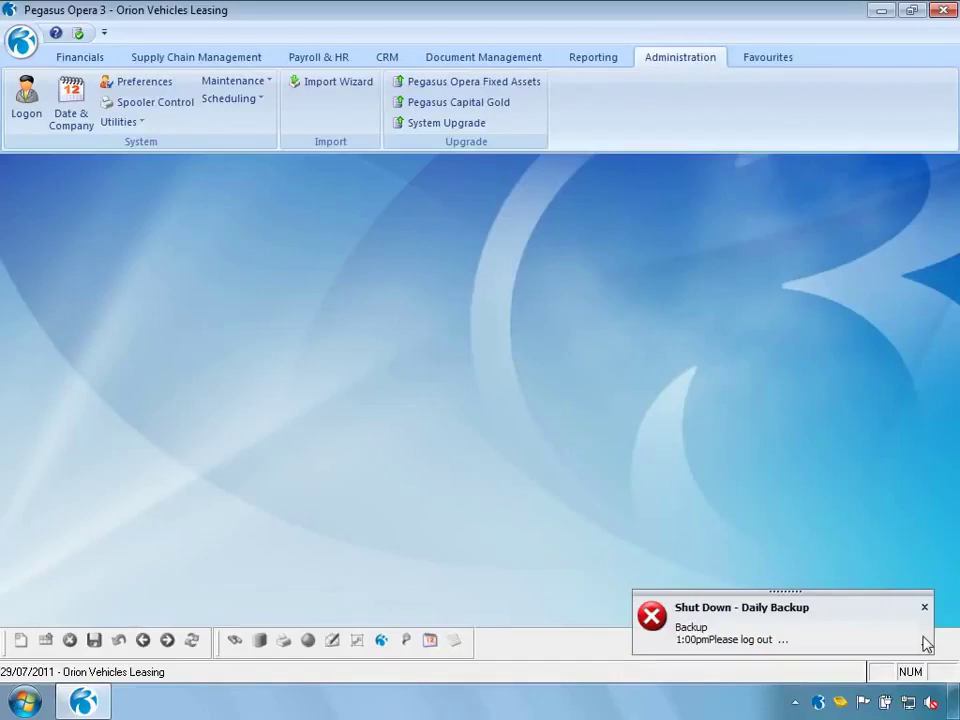
click(925, 647)
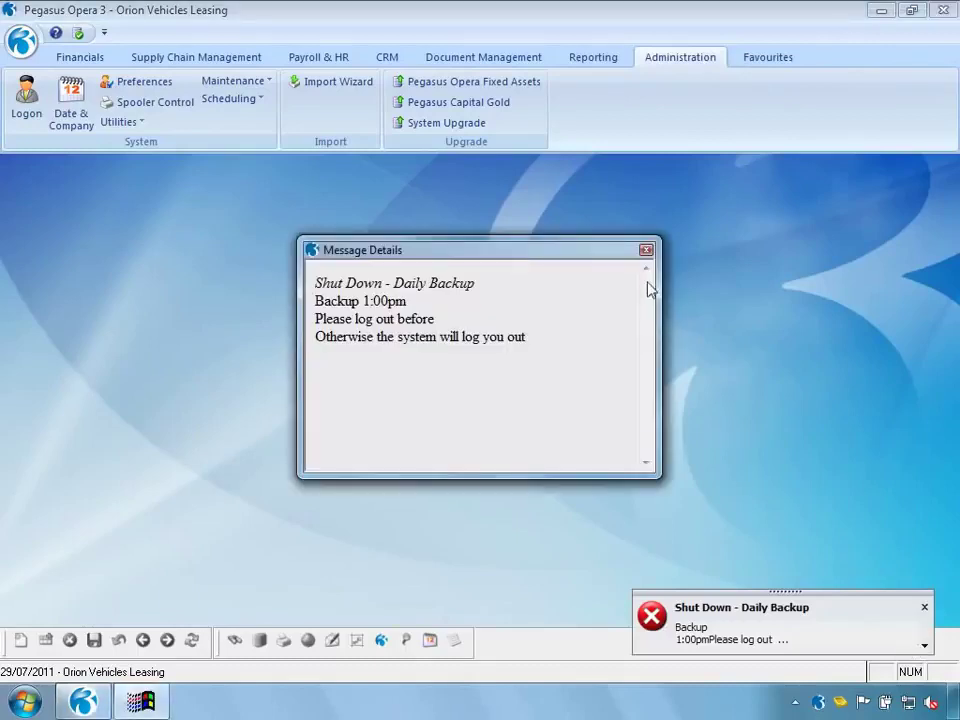
click(646, 251)
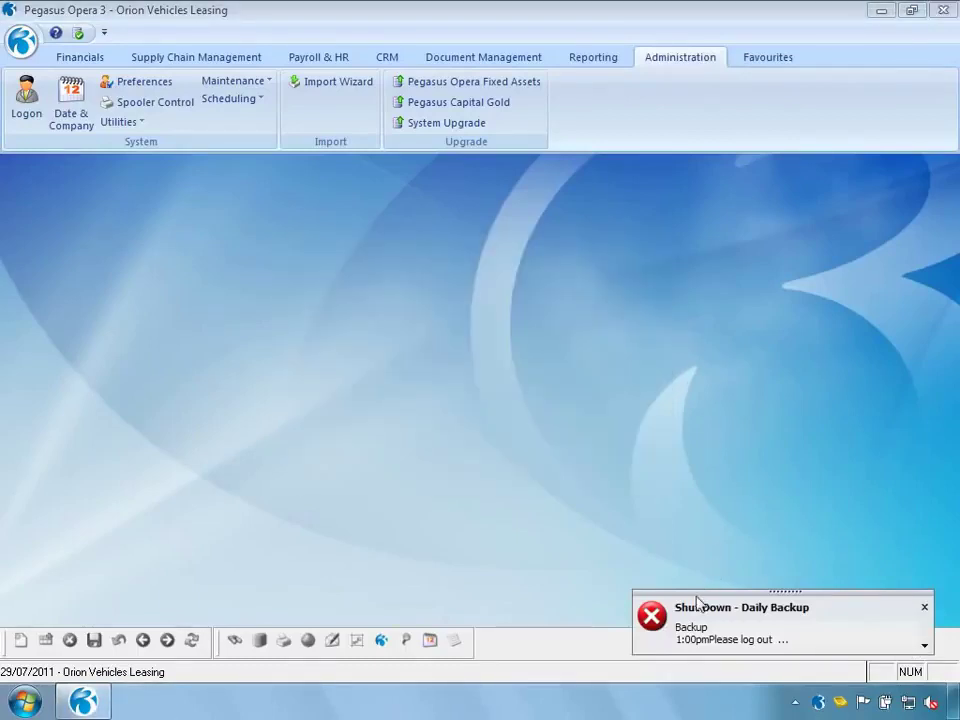
click(923, 609)
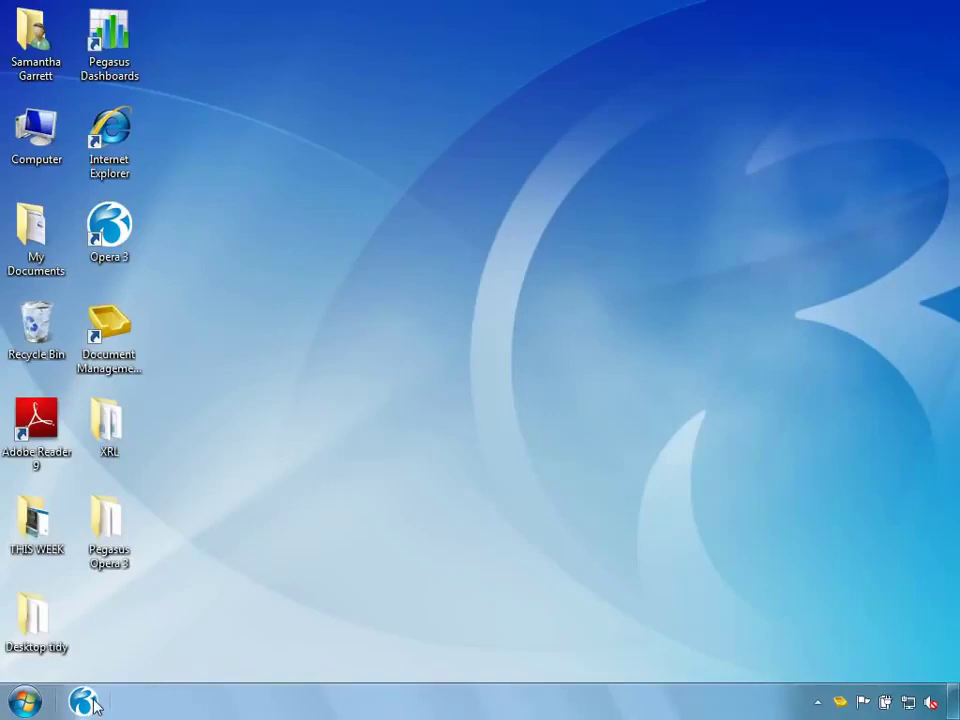
Relaunch Opera 3, accept the lockout refusal for MANAGER, then log on as ADMIN
click(84, 702)
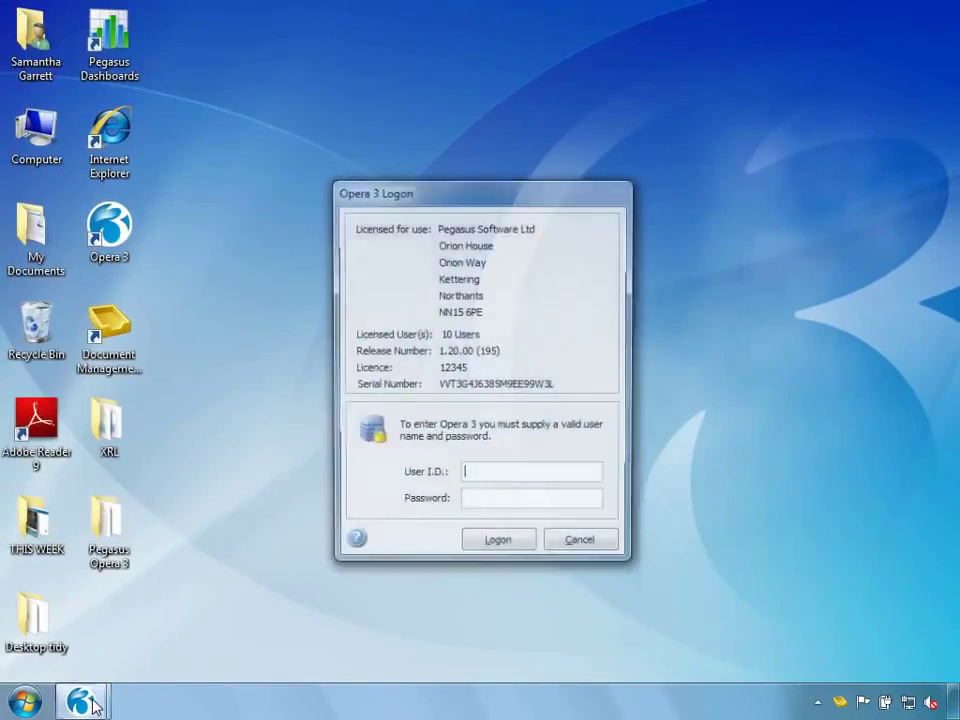
text(MANAGER)
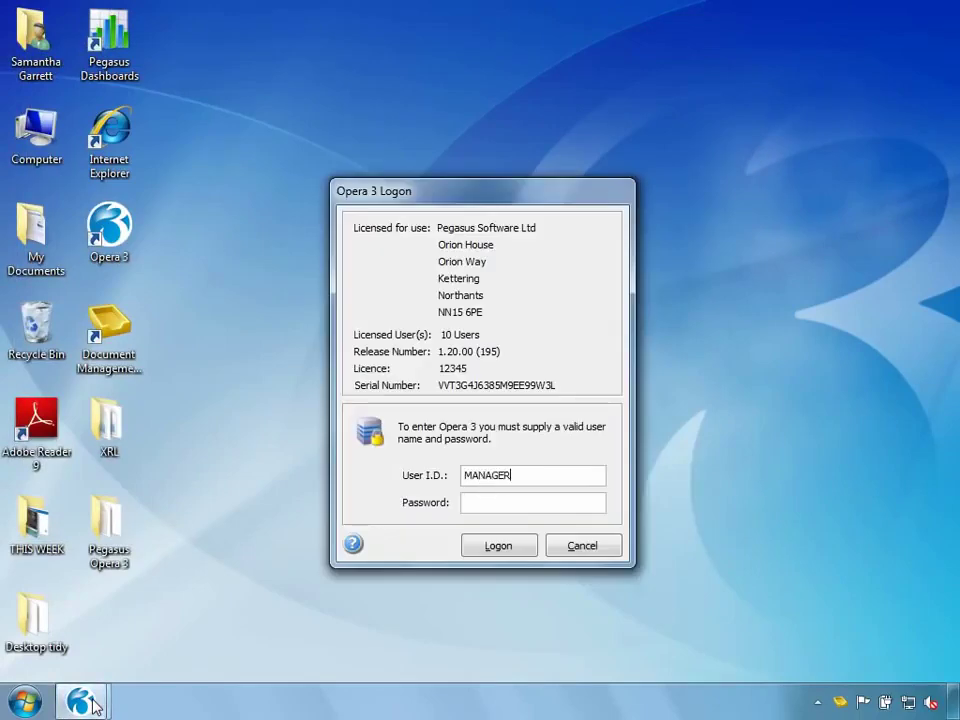
key(Return)
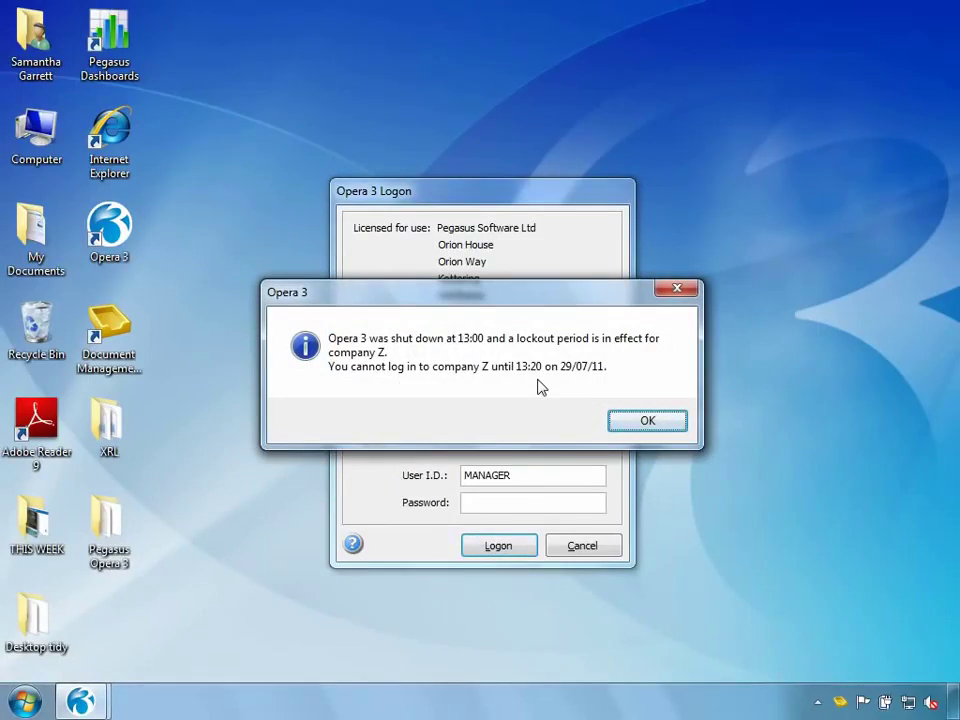
click(647, 423)
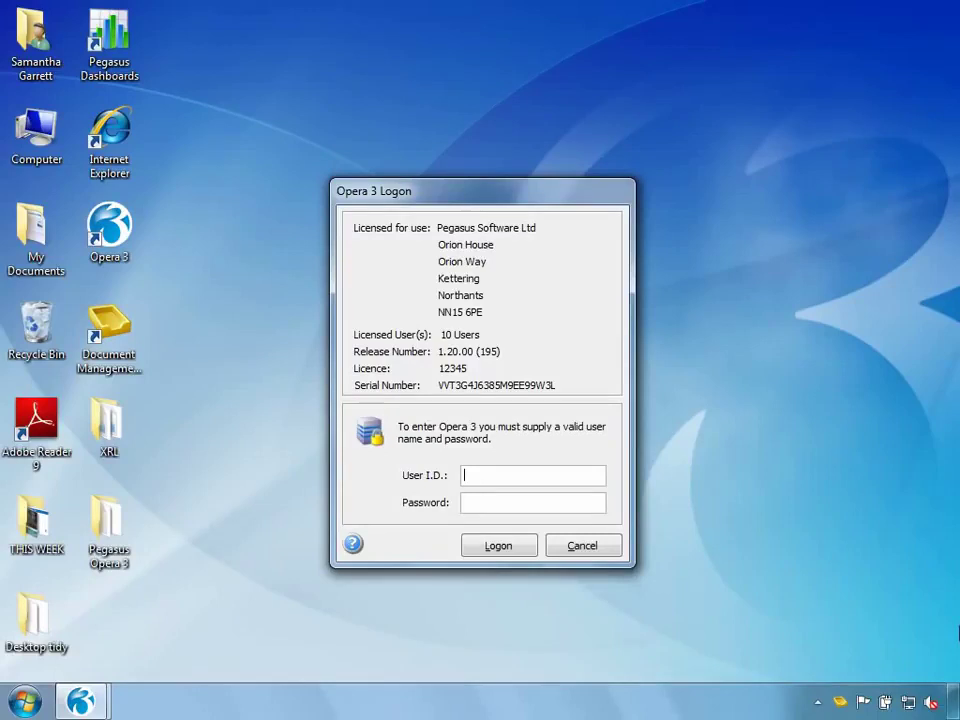
text(ADMIN)
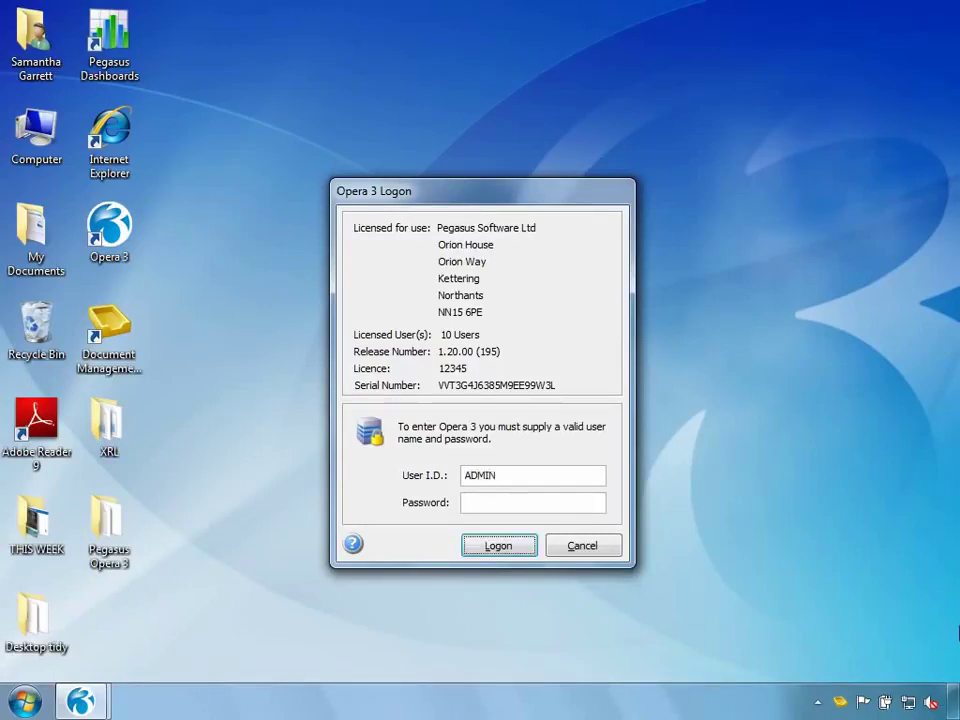
key(Return)
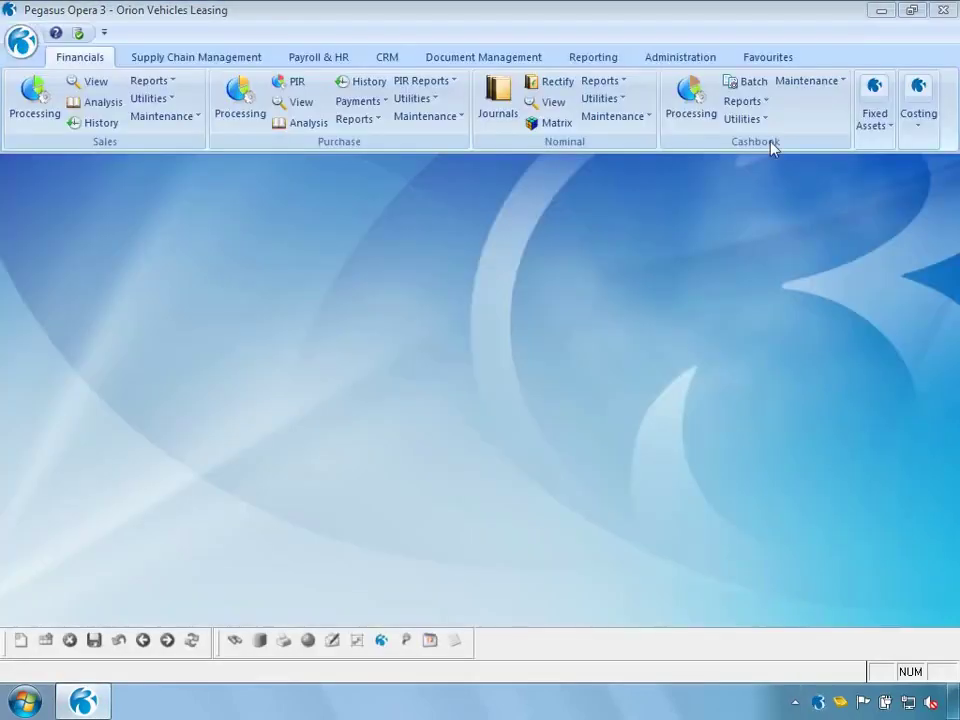
Untick Active on the Shut Down - Daily Backup shutdown and save it
click(706, 62)
click(255, 100)
click(252, 139)
click(263, 446)
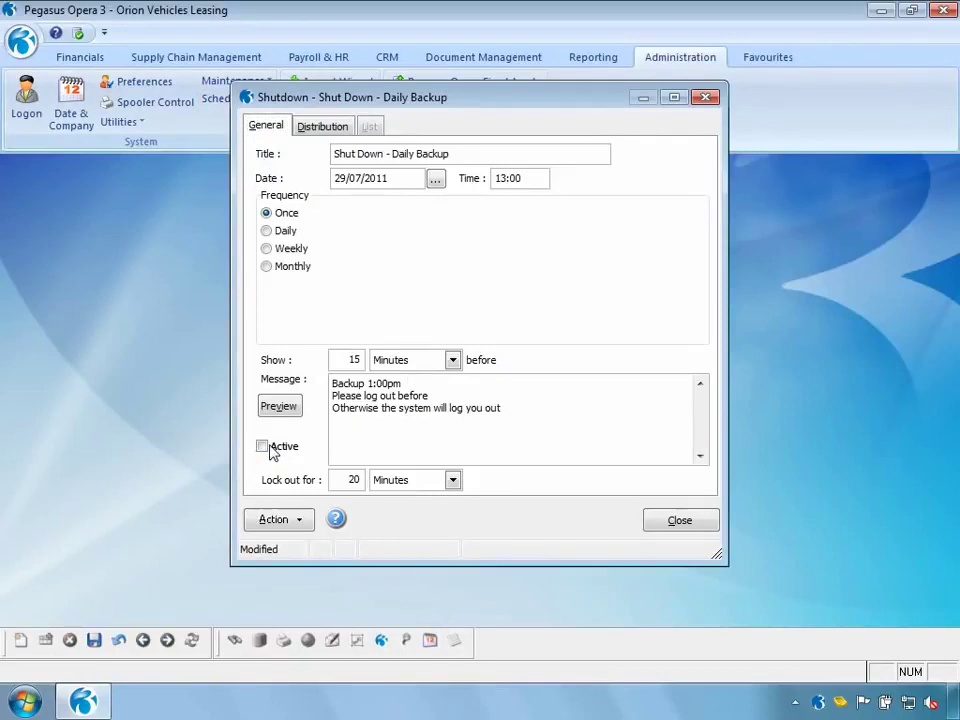
click(94, 640)
click(680, 521)
Log back on as MANAGER to Orion Vehicles Leasing
click(26, 100)
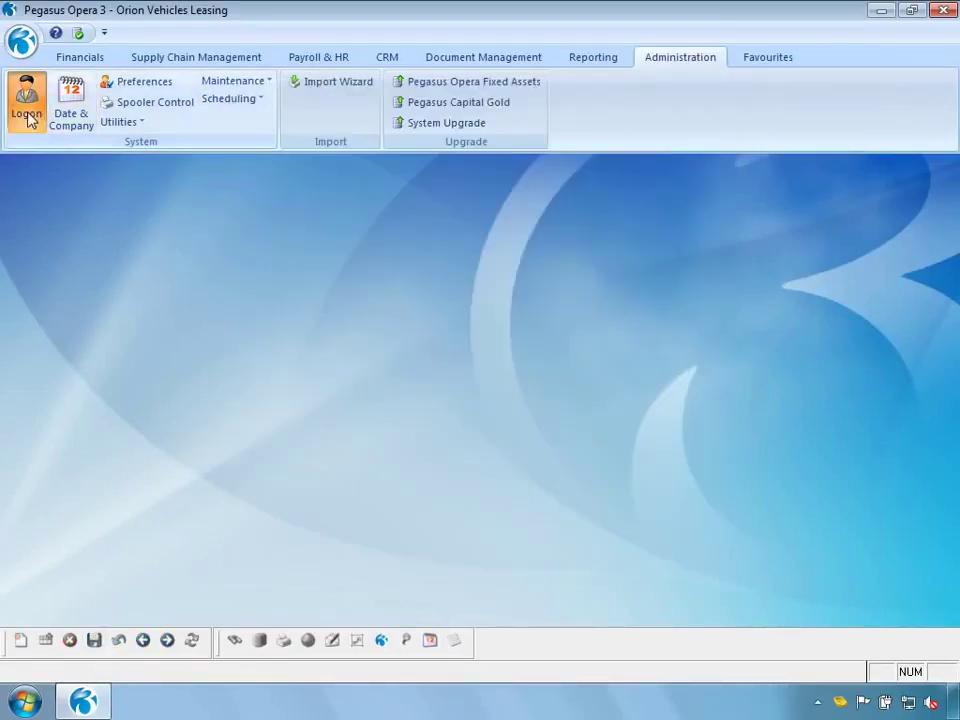
text(MANAGER)
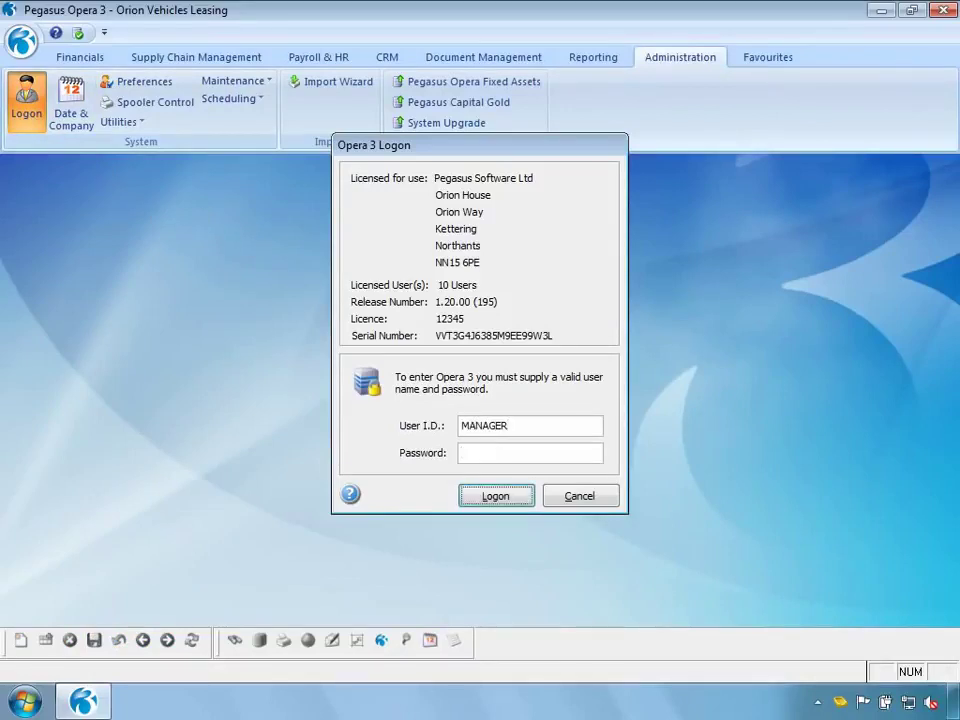
key(Return)
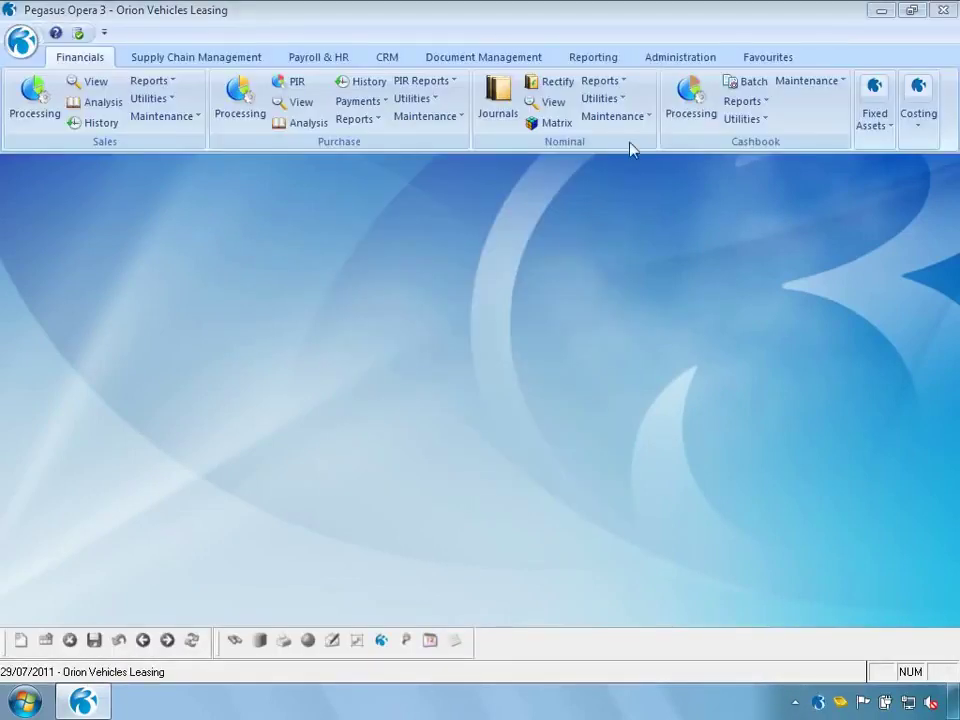
click(700, 60)
click(254, 100)
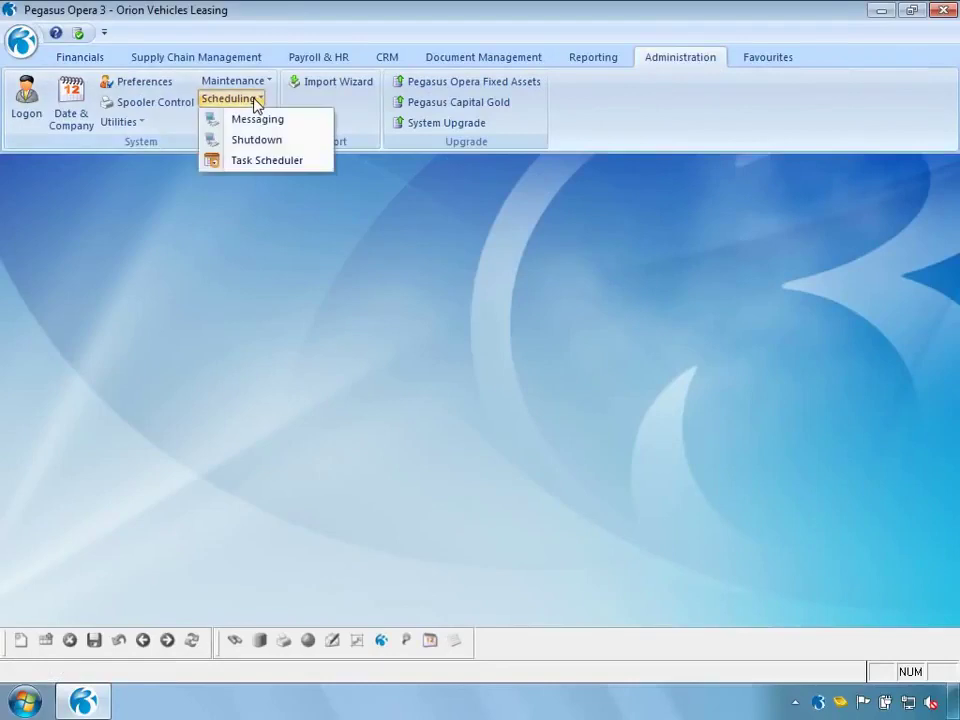